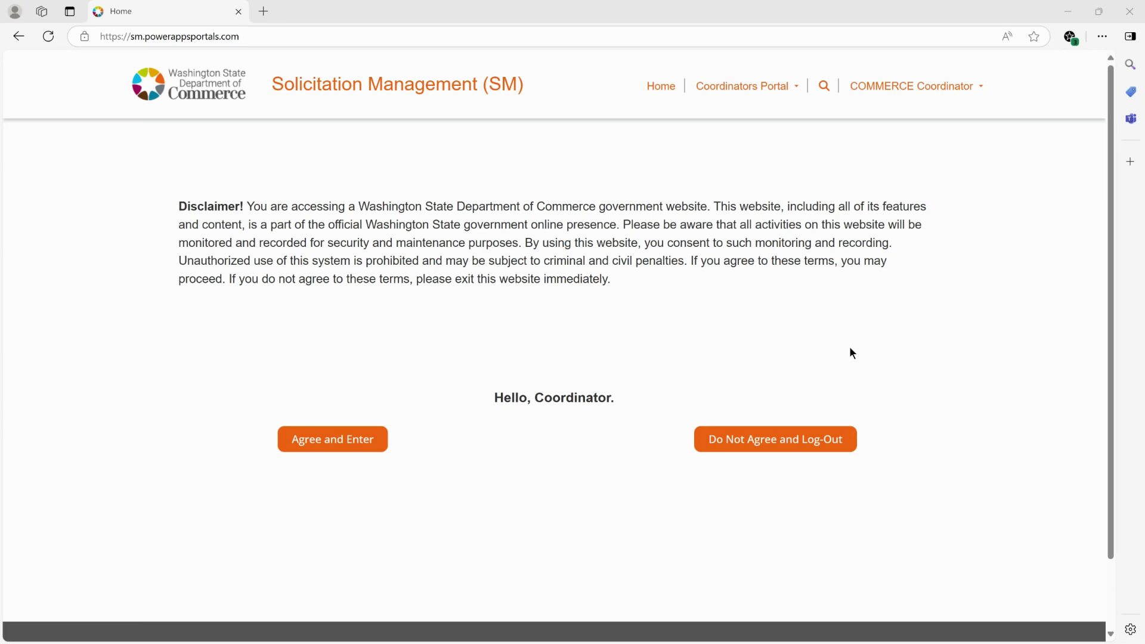
- Open the score sheet of the RFx "Local homeless housing strategic plan technical assist" from RFx Management
click(795, 97)
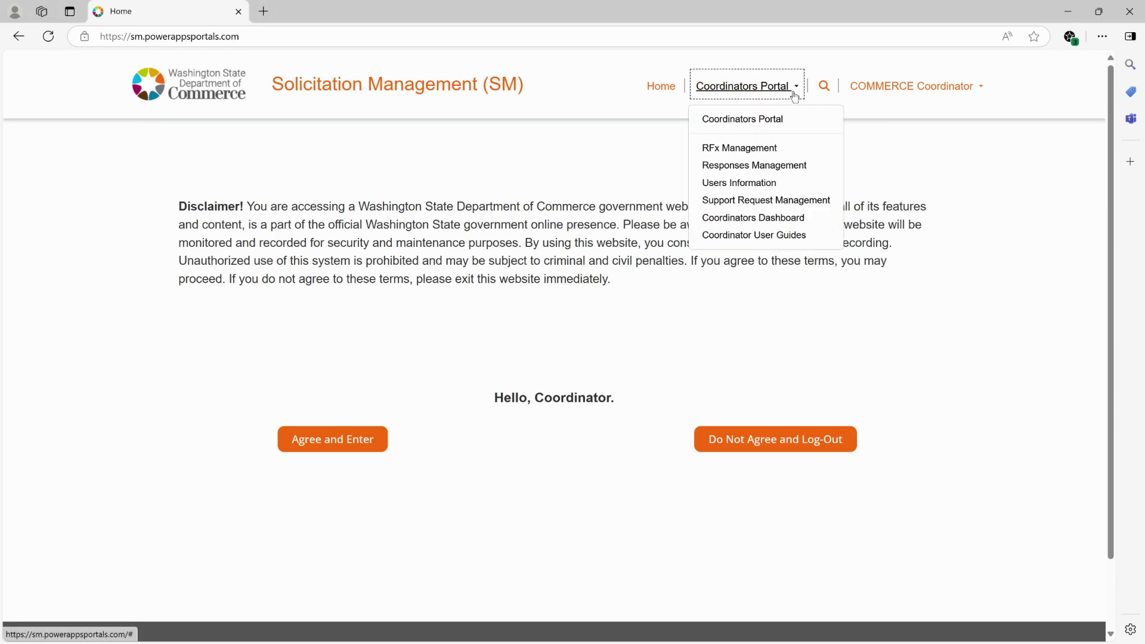
click(757, 149)
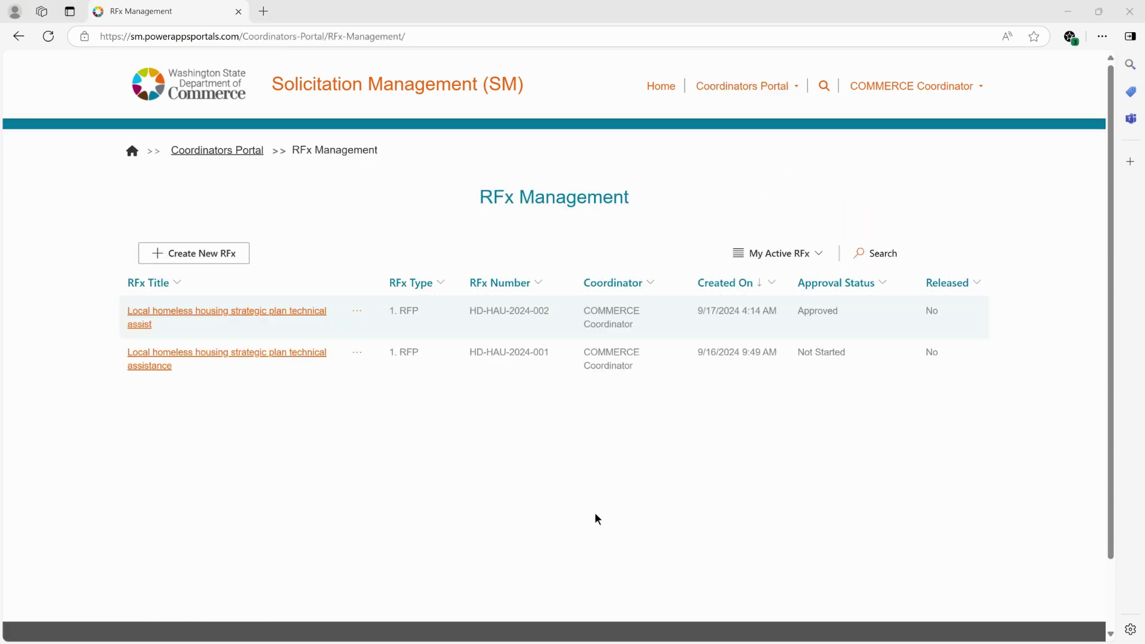
click(357, 316)
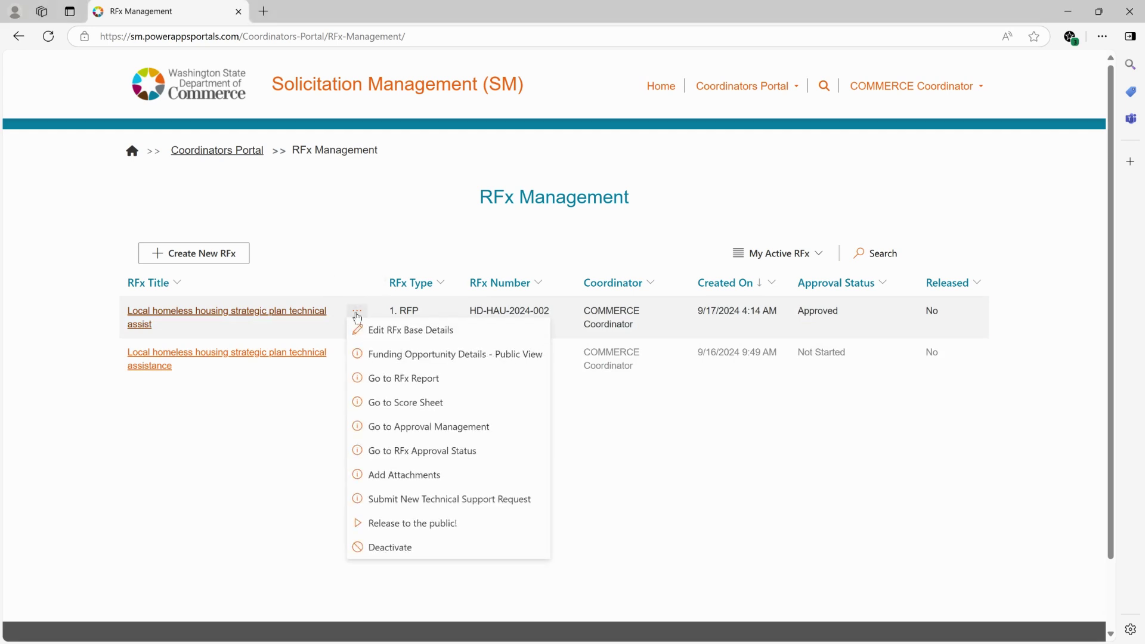
click(435, 404)
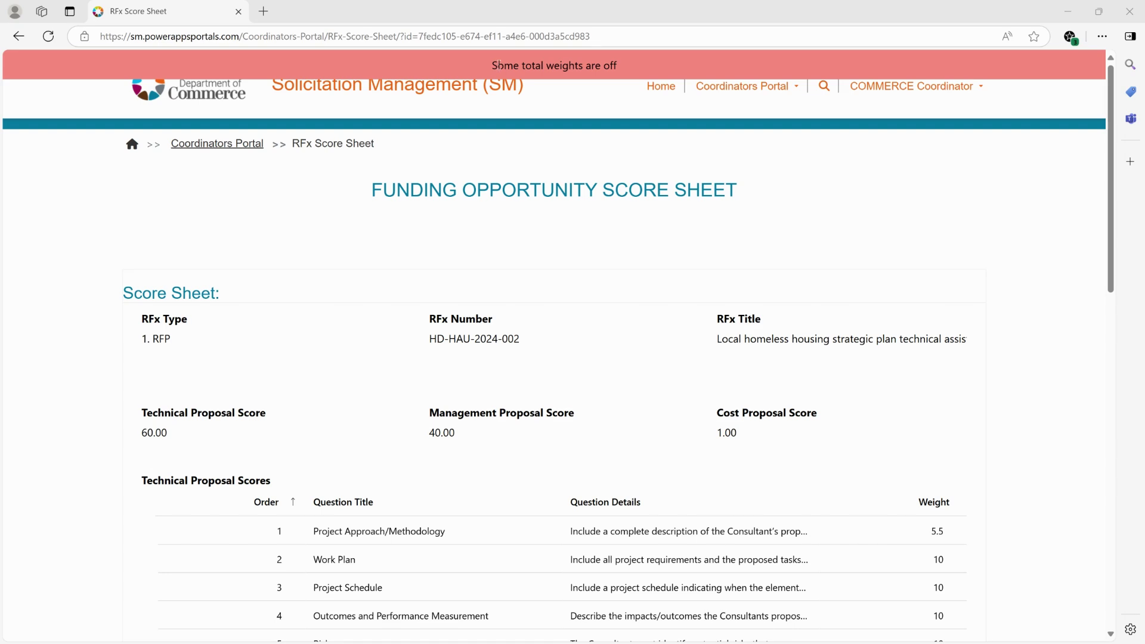
- Compare the total weights of the Technical, Management and Cost sections with their proposal scores on the score sheet
drag(495, 66, 633, 74)
scroll(855, 266, down, 5)
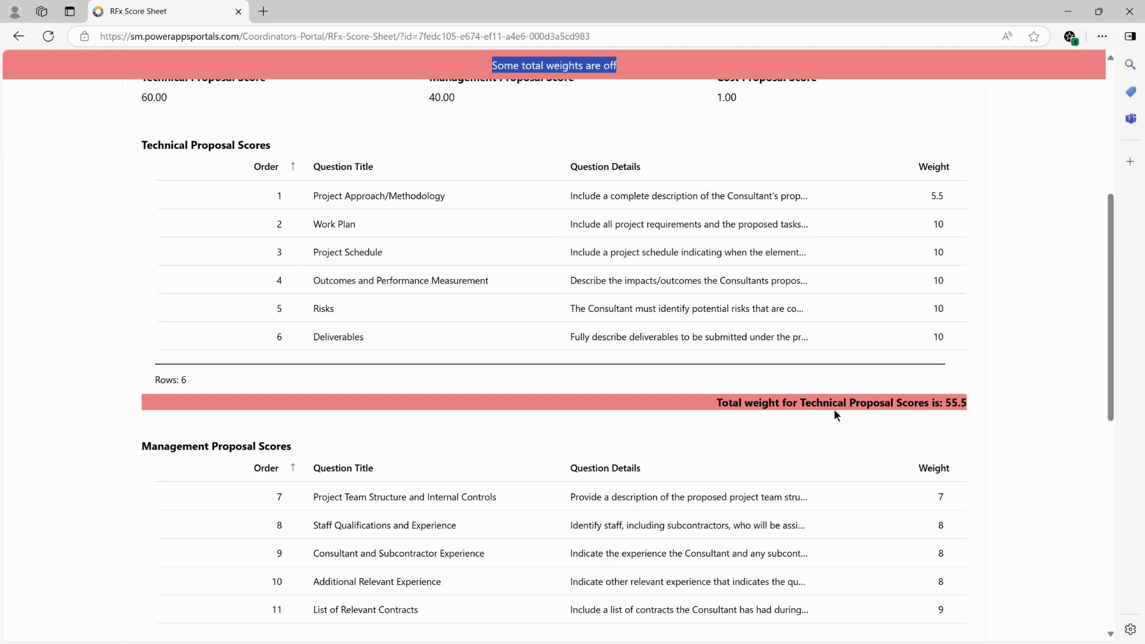
scroll(834, 410, down, 8)
scroll(834, 409, up, 1)
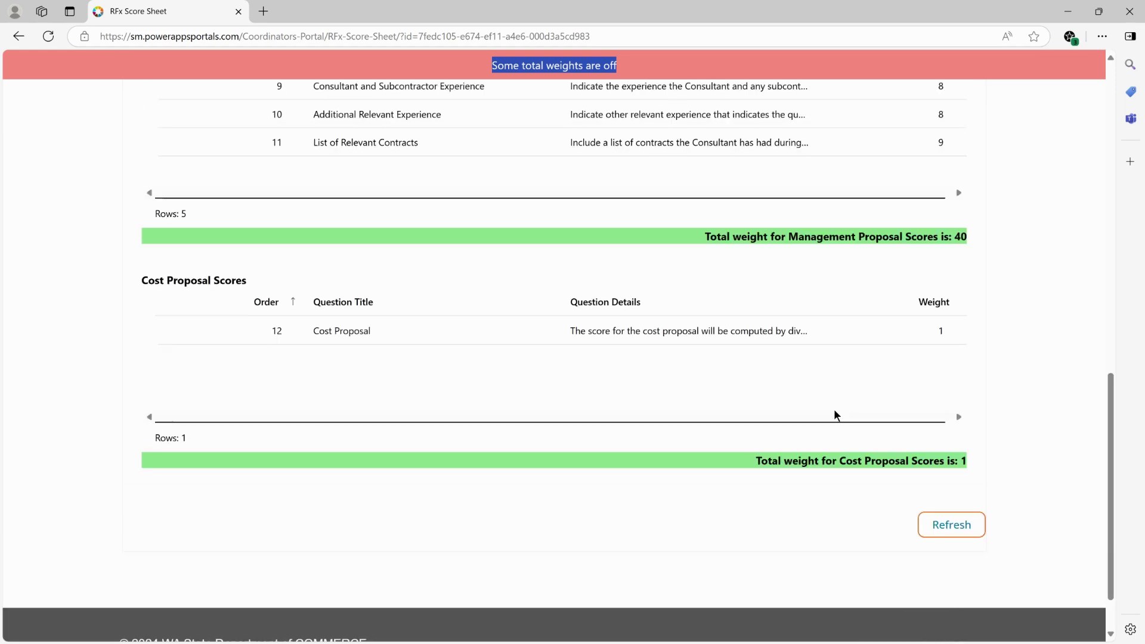
scroll(834, 409, up, 10)
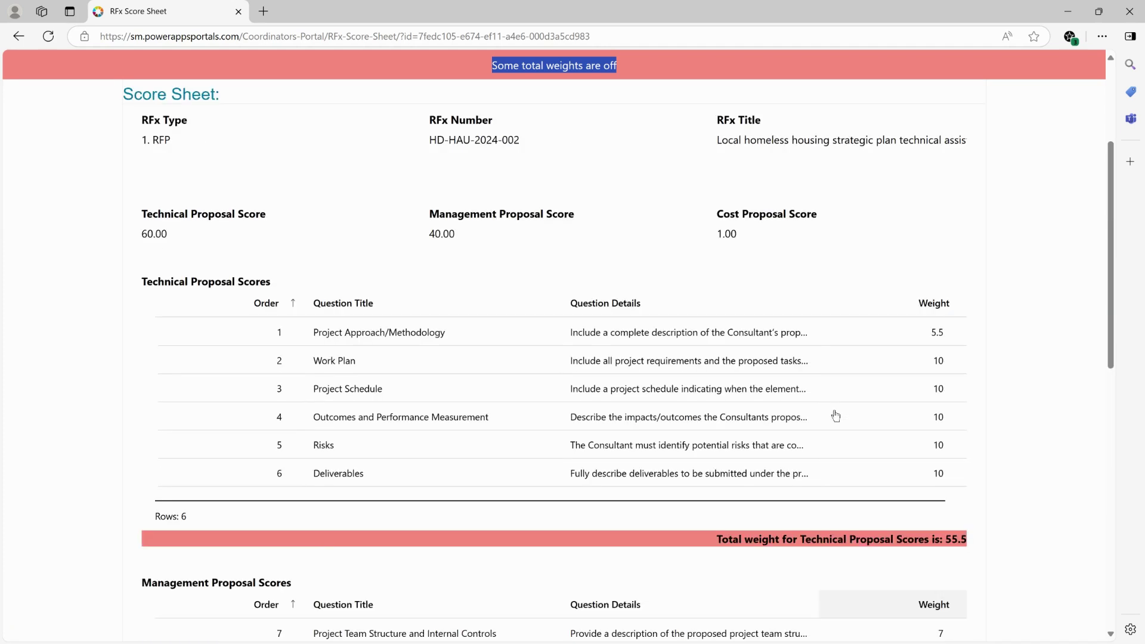
scroll(836, 416, up, 1)
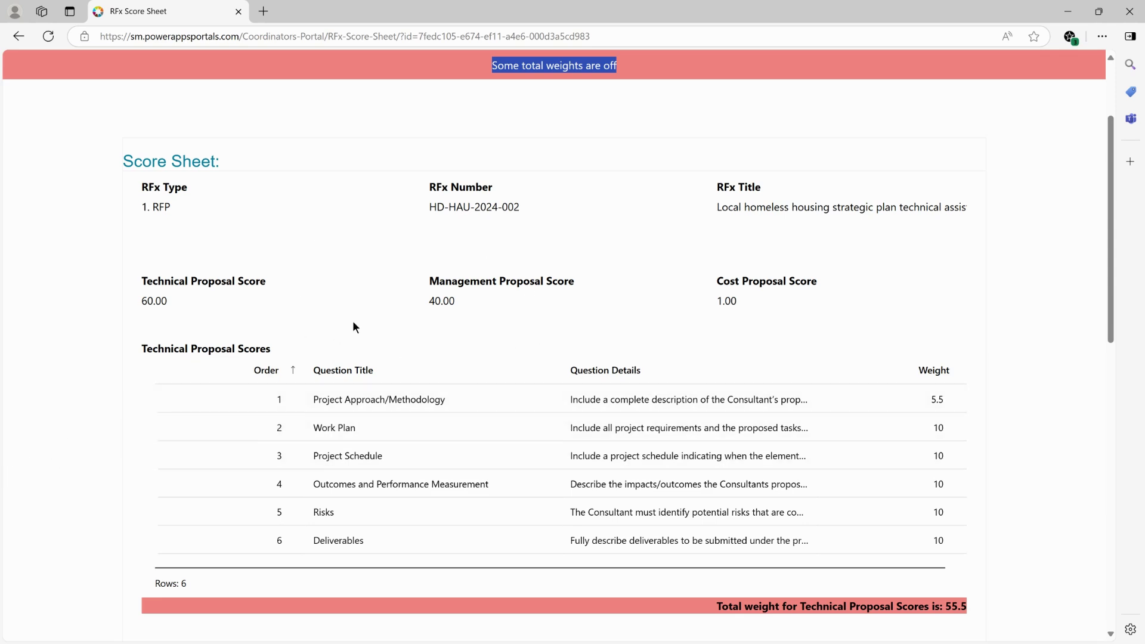
scroll(569, 405, down, 1)
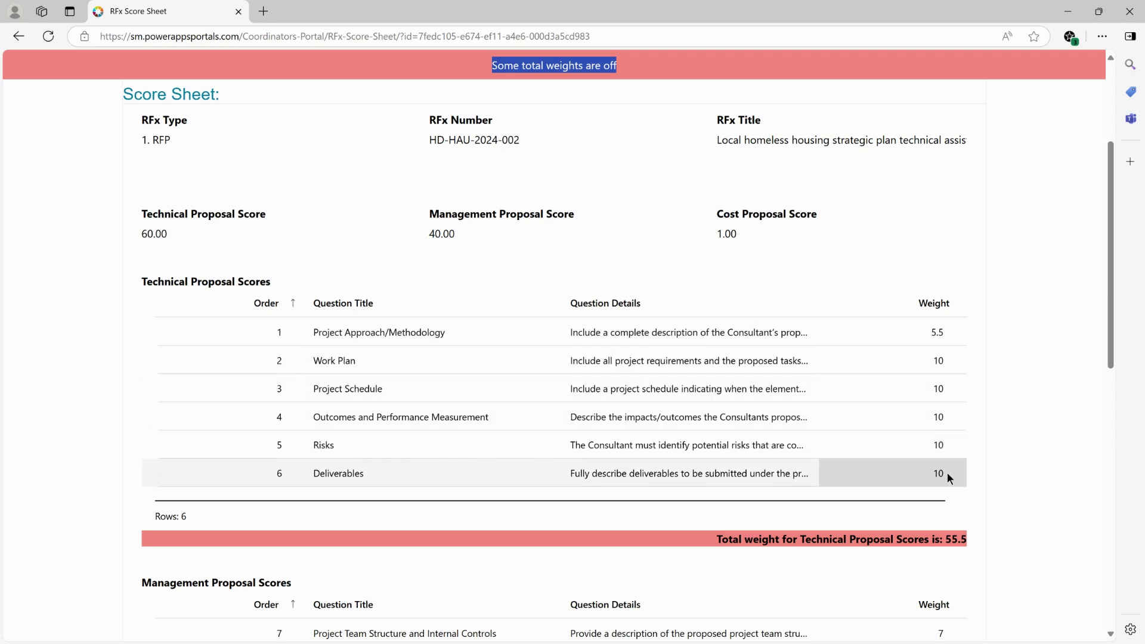
- Set the weight of the Project Approach/Methodology question to 10 in Technical Proposal Scores
click(943, 338)
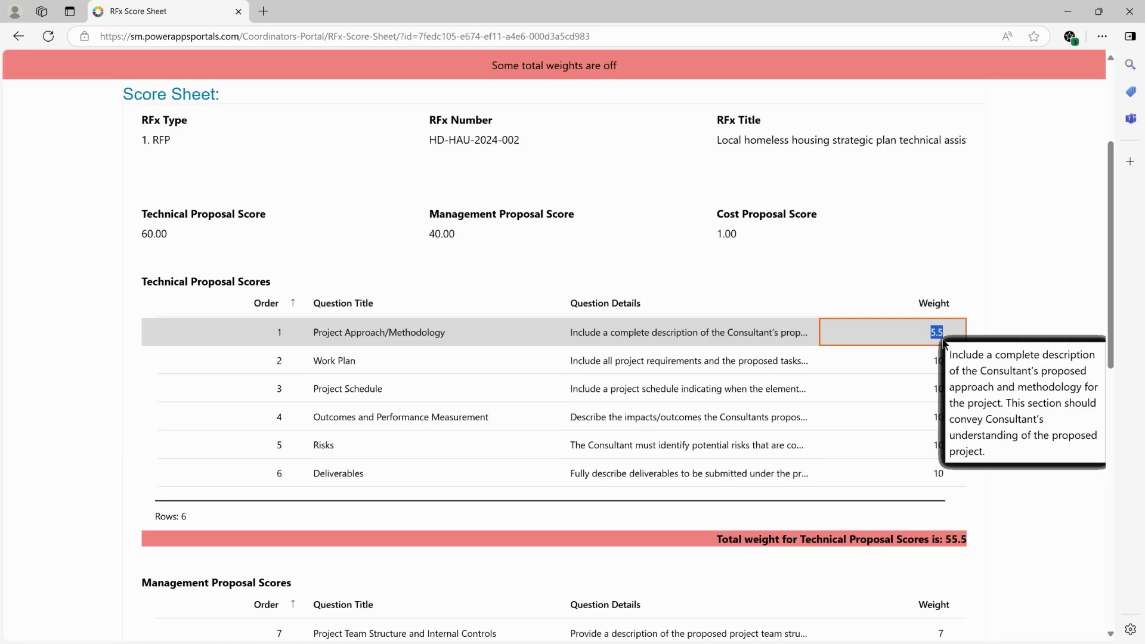
text(10)
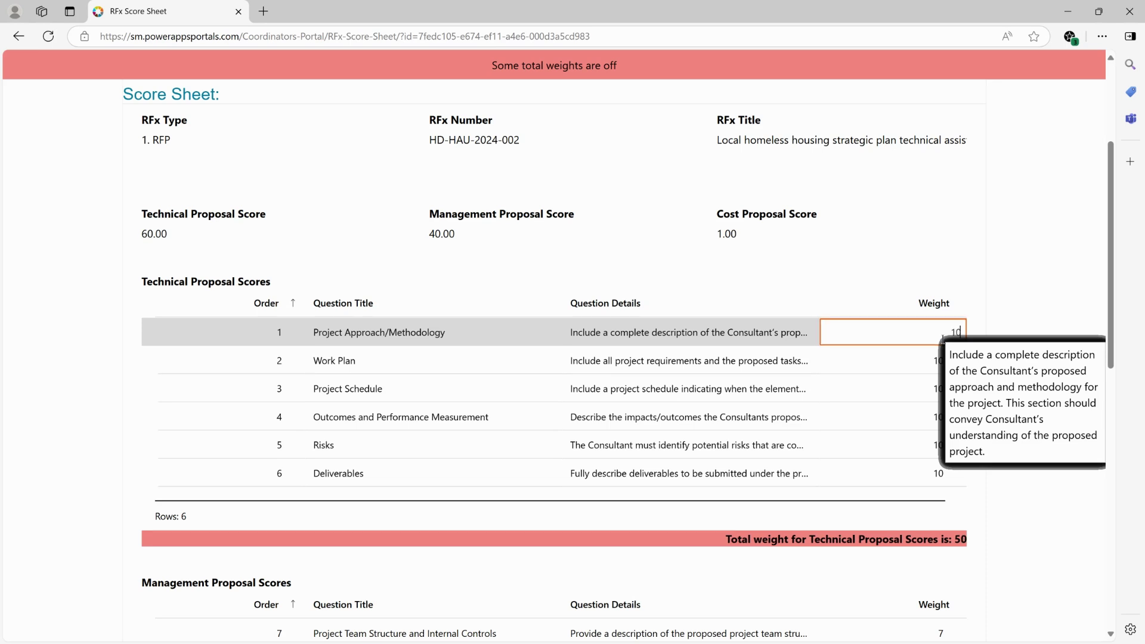
click(927, 366)
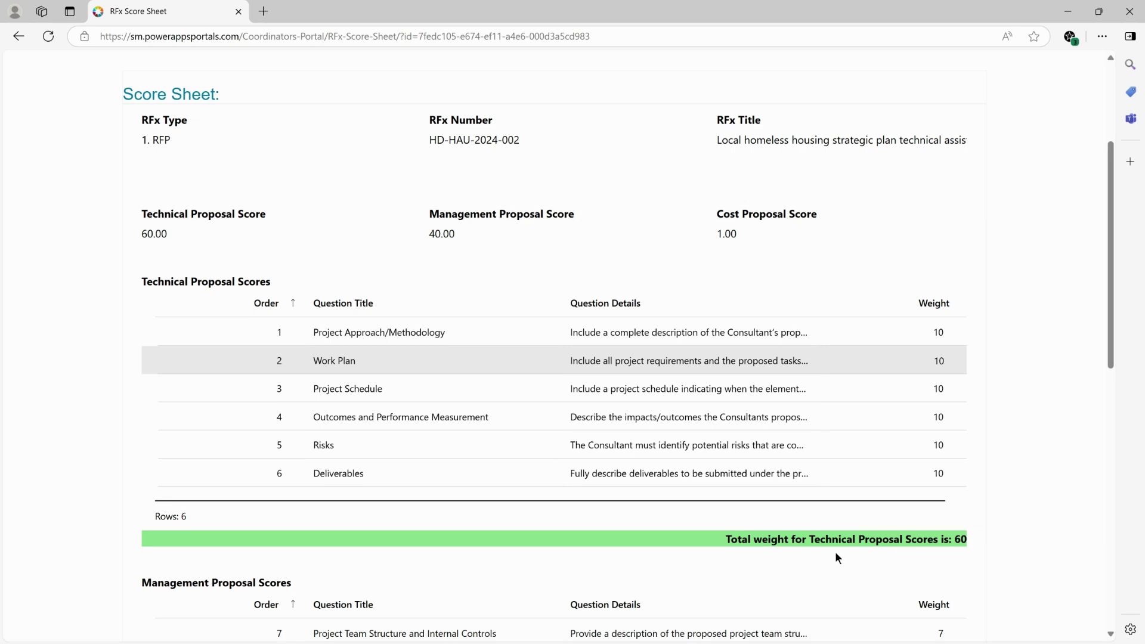
click(935, 330)
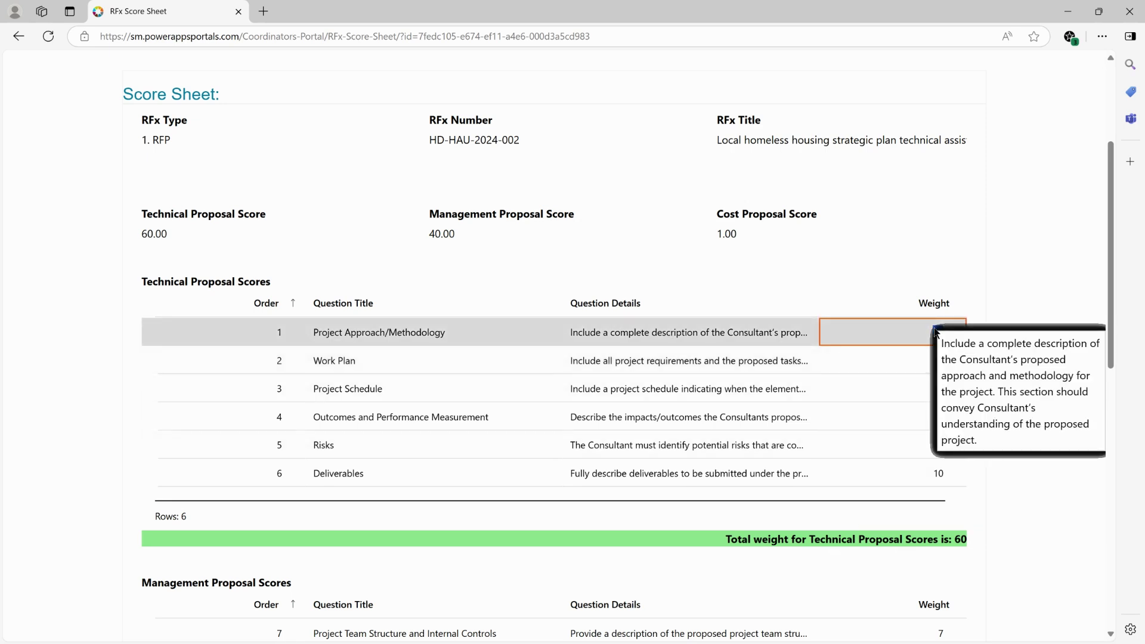
- Set the weights of the Project Approach/Methodology and Work Plan questions to 10 each
key(ctrl+minus)
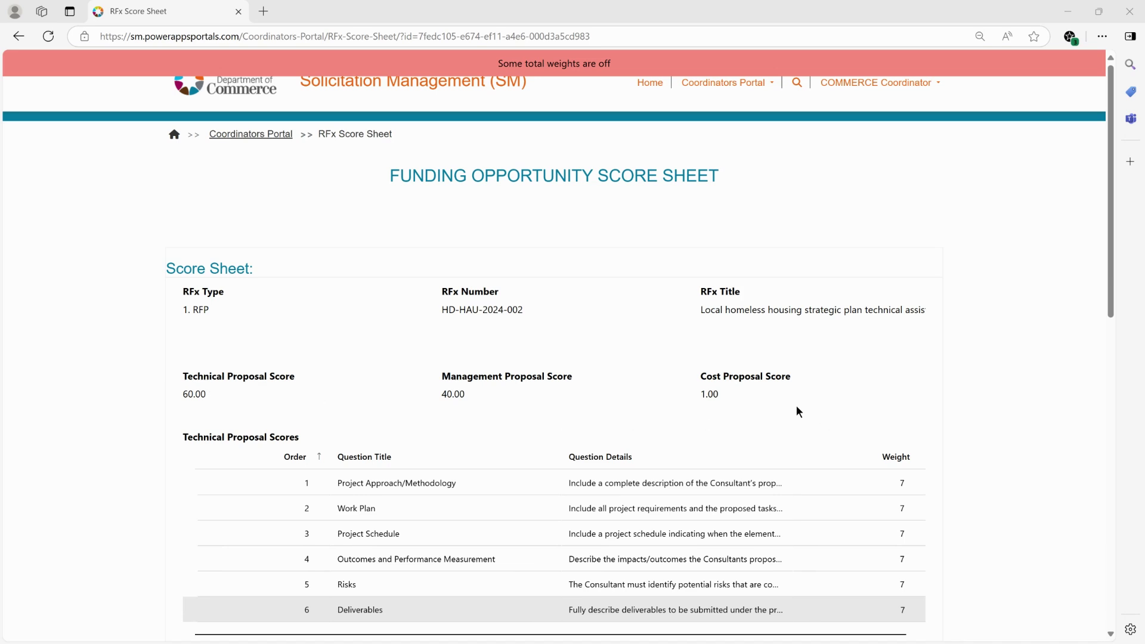
scroll(873, 317, down, 1)
scroll(872, 312, down, 1)
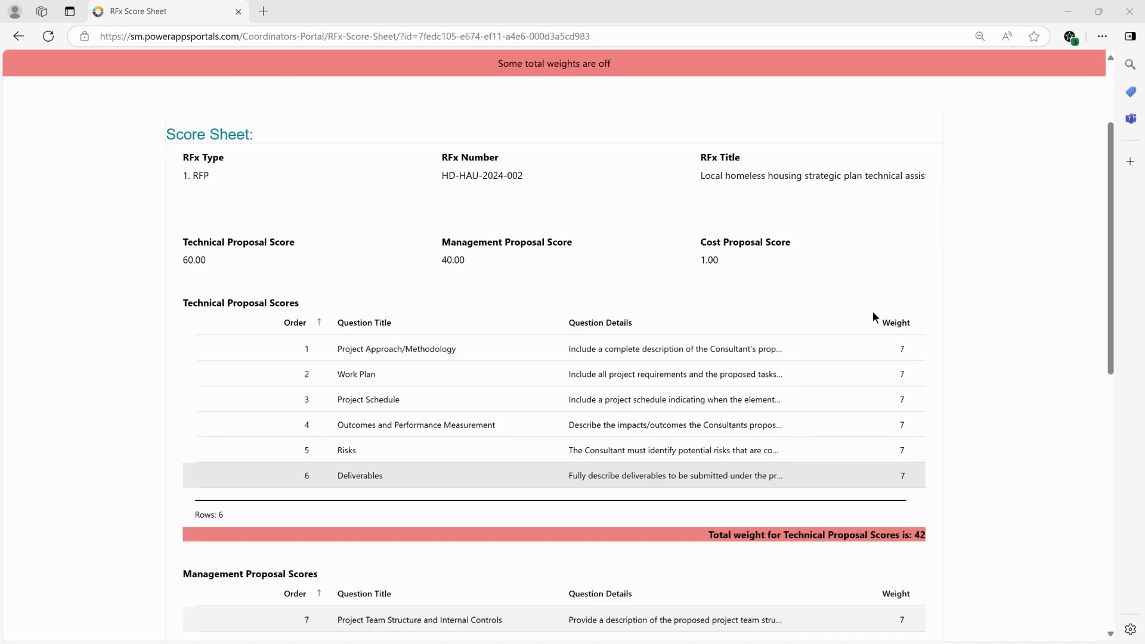
scroll(1002, 364, down, 1)
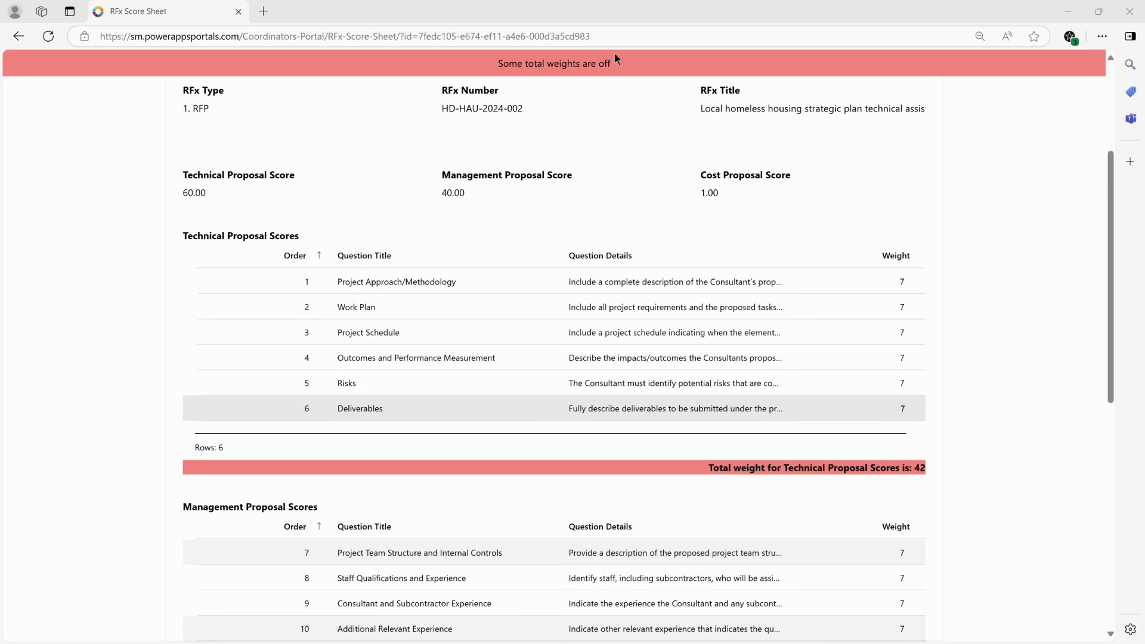
click(893, 282)
key(BackSpace)
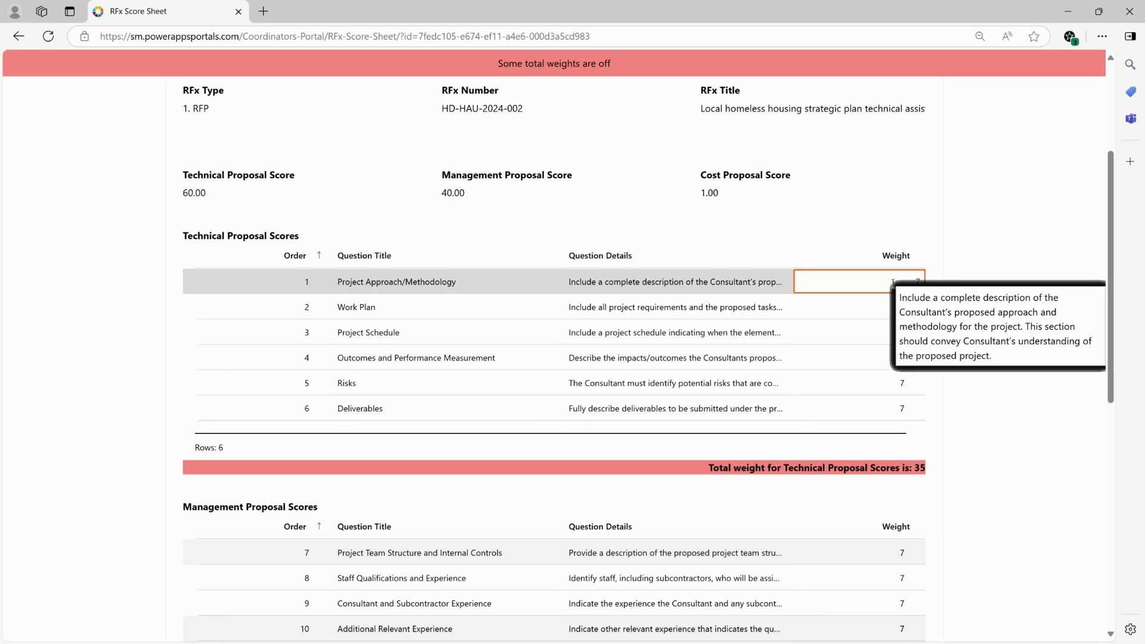
key(ctrl+z)
text(10)
key(Tab)
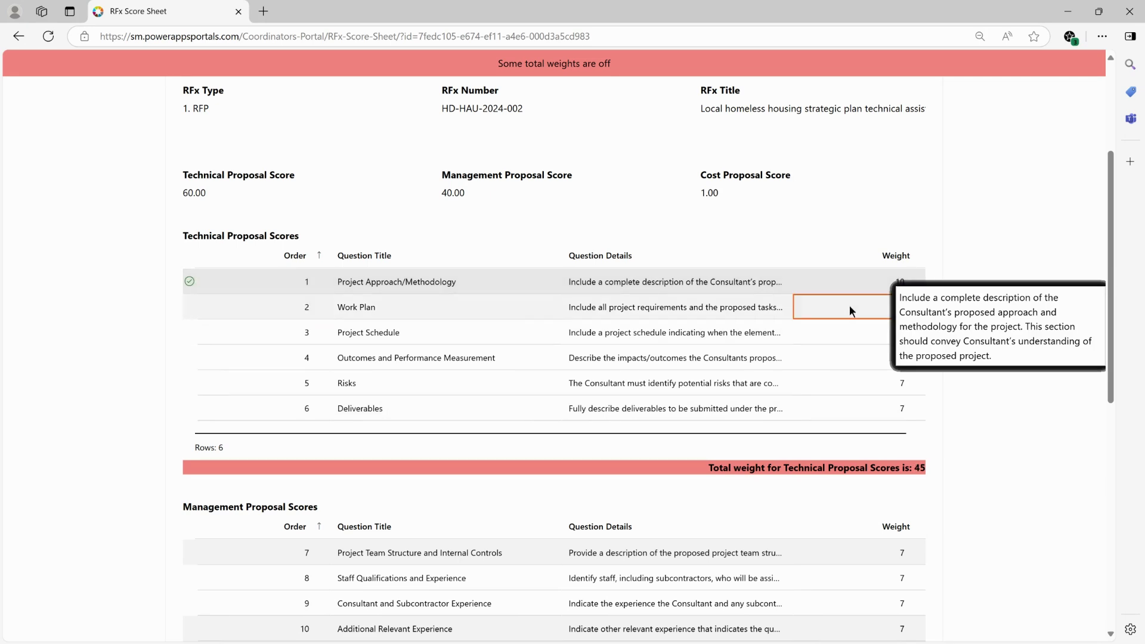
click(850, 306)
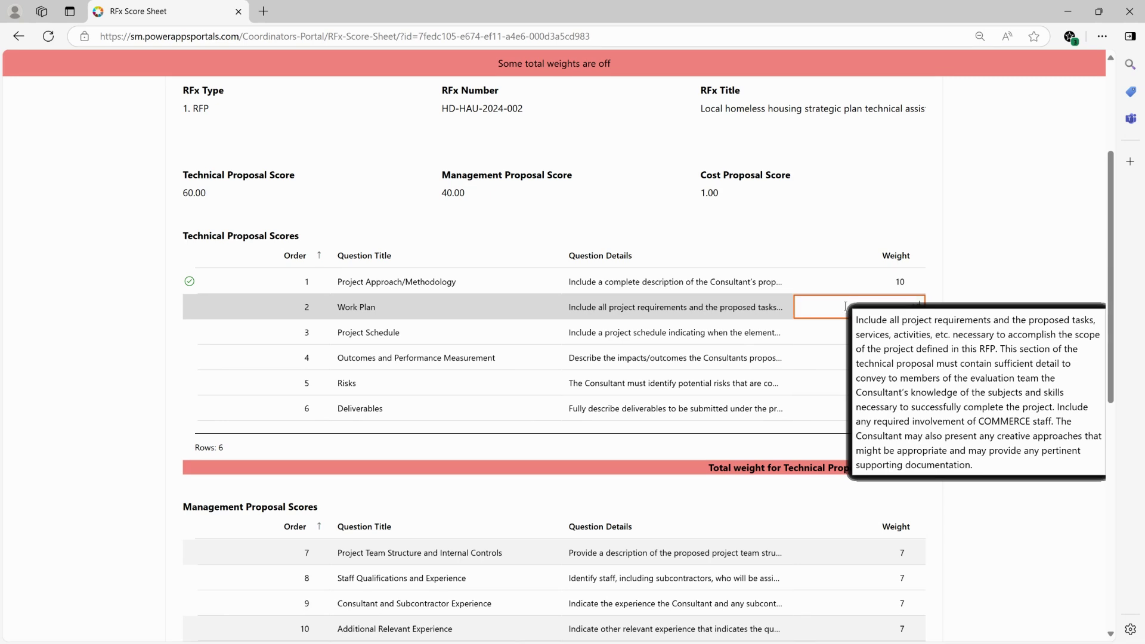
text(10)
key(Tab)
- Set the weights of the Project Schedule and Outcomes and Performance Measurement questions to 10 each
click(834, 326)
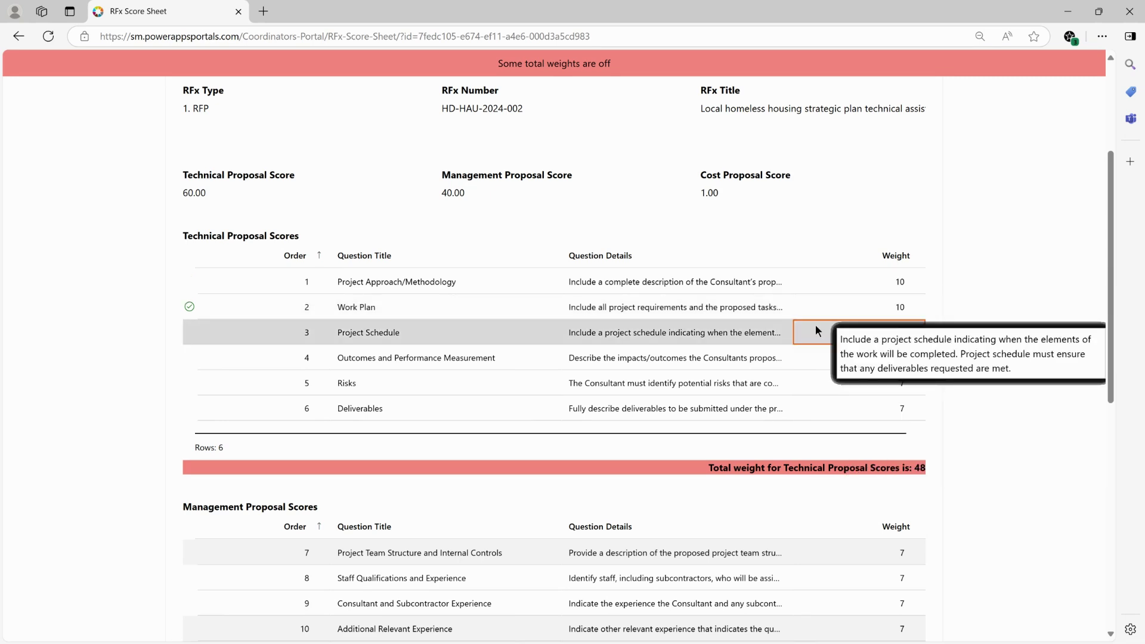
text(10)
key(Tab)
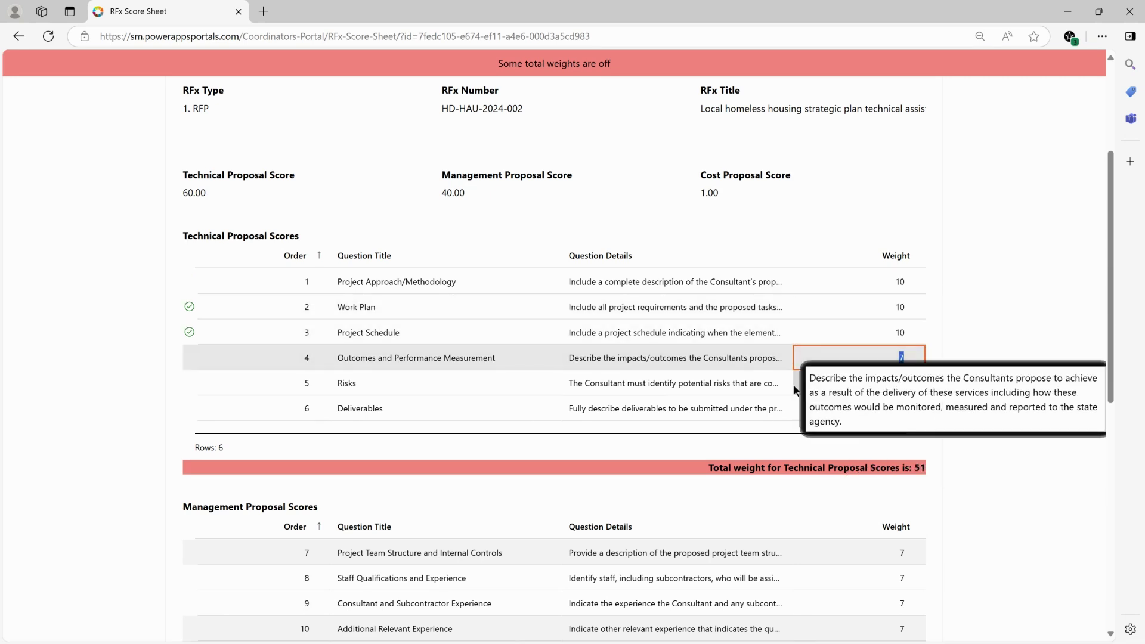
text(10)
click(993, 321)
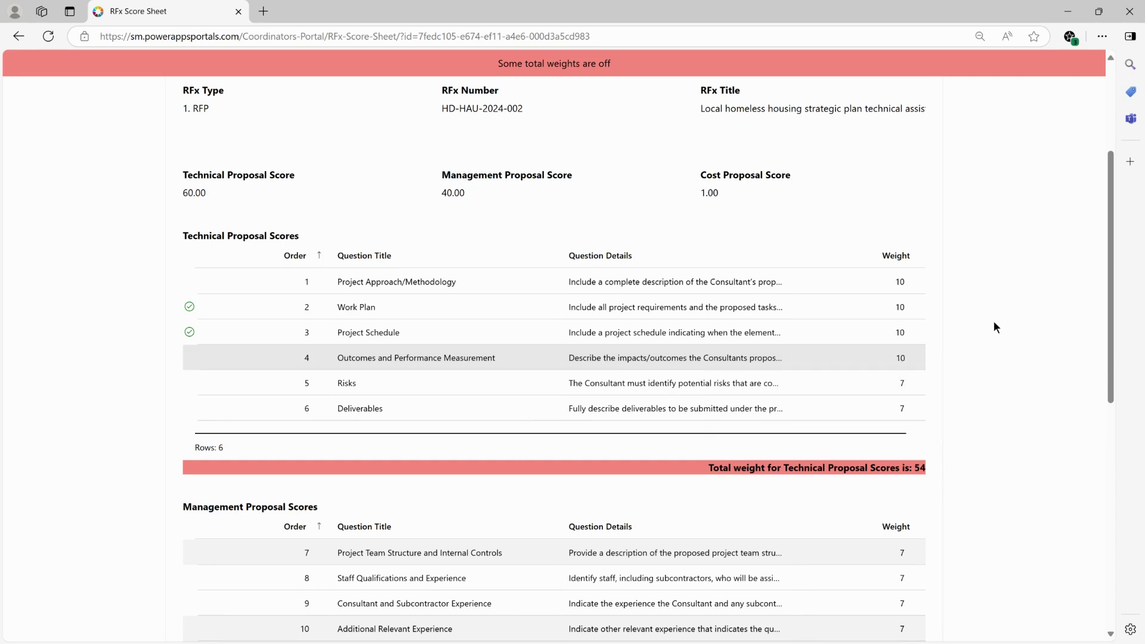
- Set the weights of the Risks and Deliverables questions to 10 each to complete the technical section
click(919, 385)
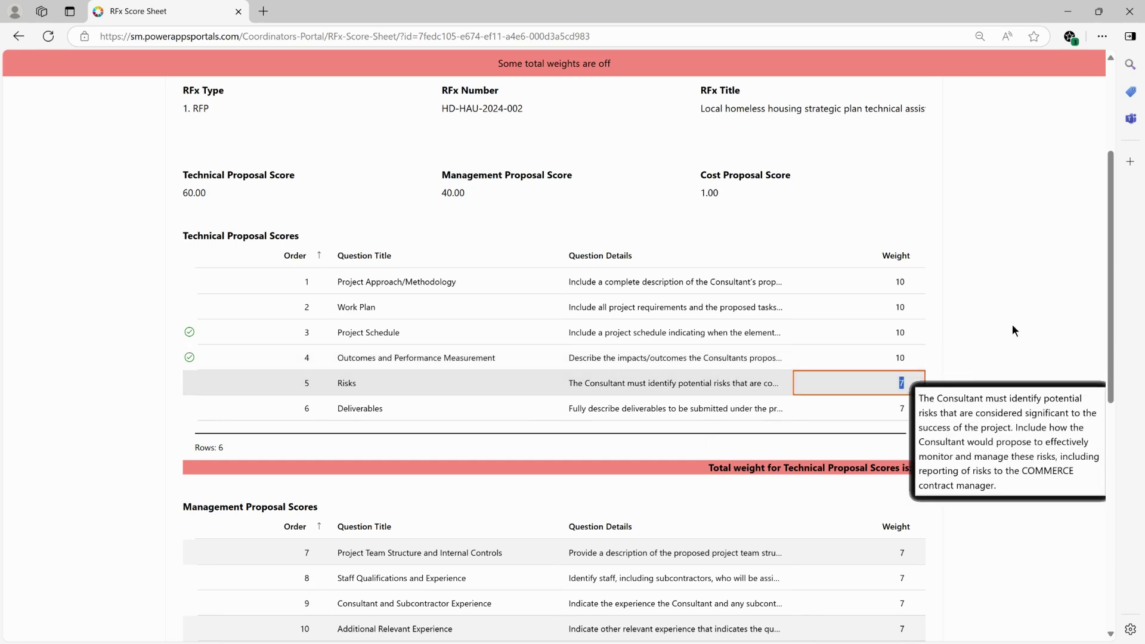
text(10)
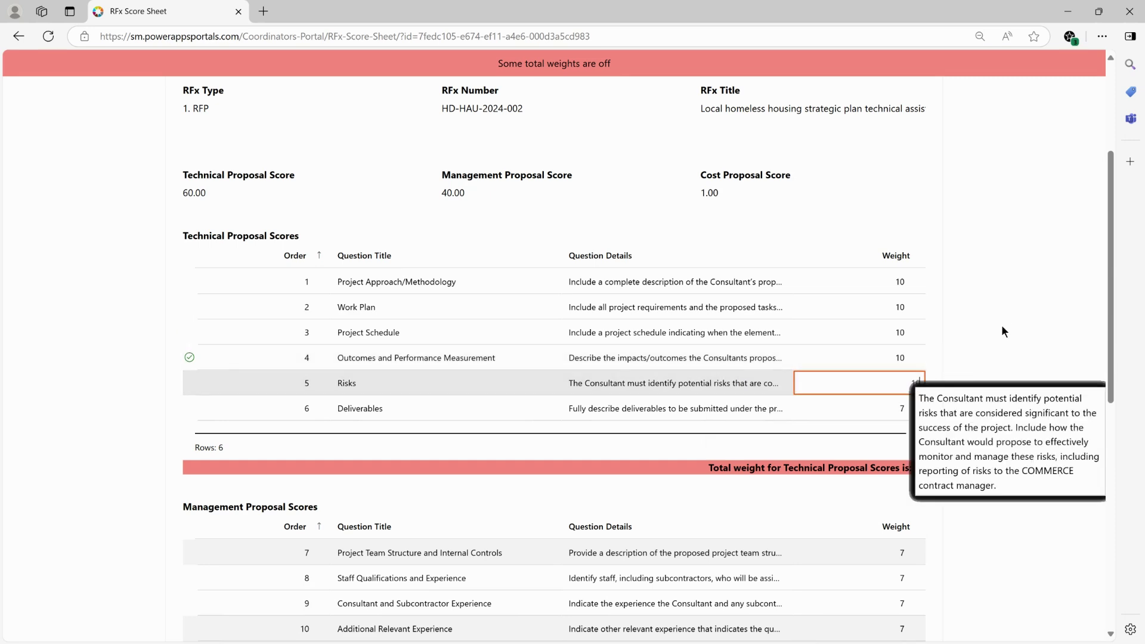
click(897, 411)
text(10)
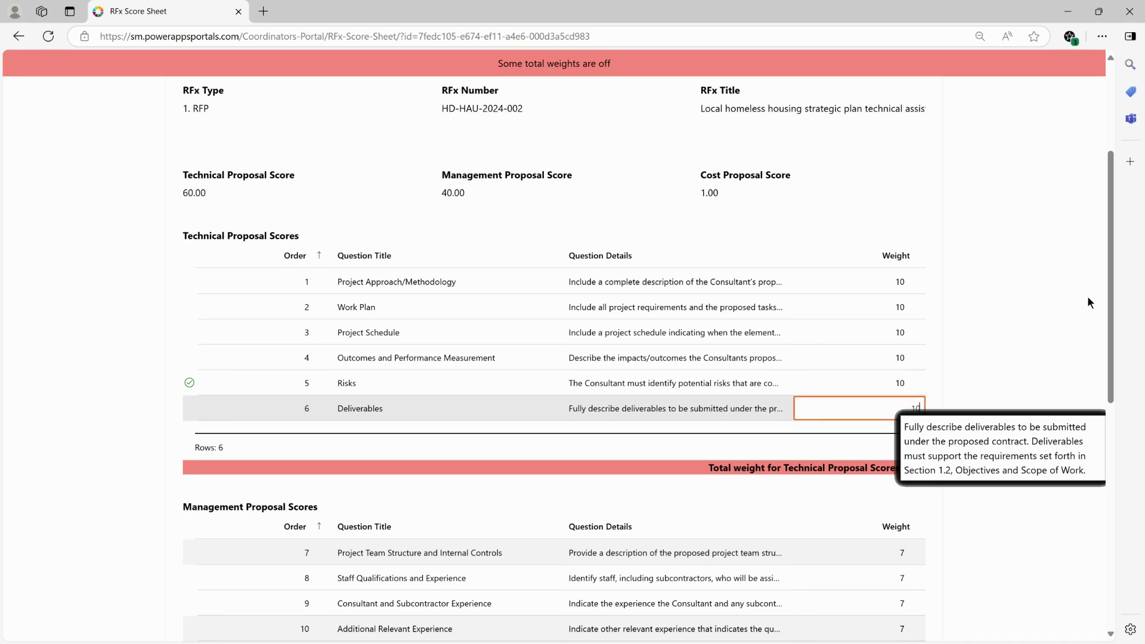
click(984, 311)
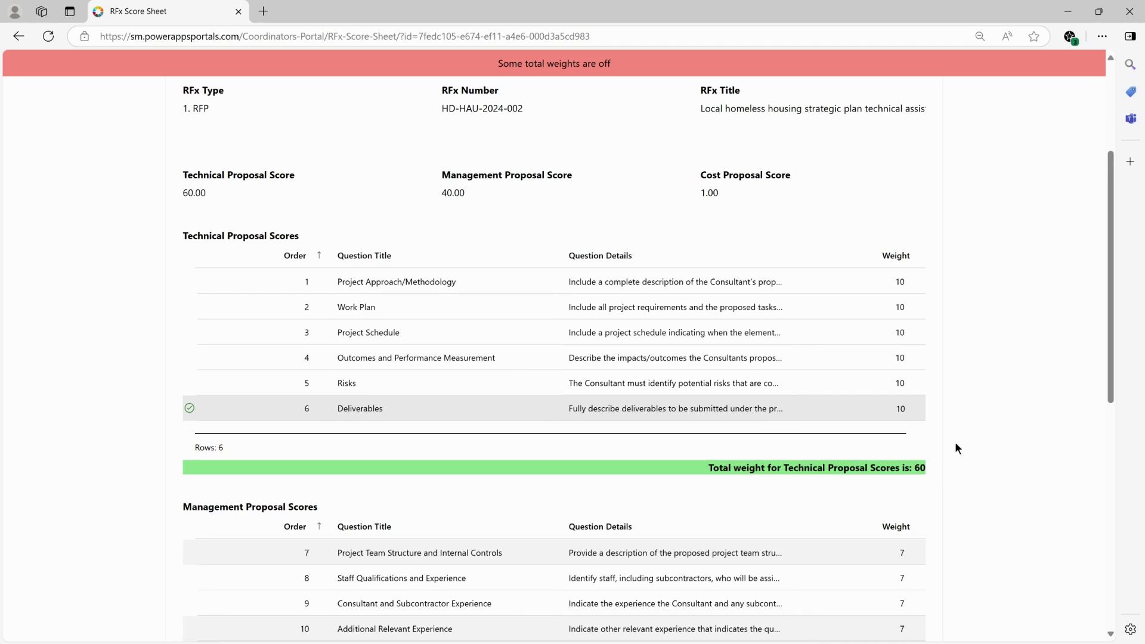
- Check the Management and Cost Proposal section totals against the proposal scores in the score sheet header
scroll(961, 441, down, 2)
scroll(972, 450, down, 2)
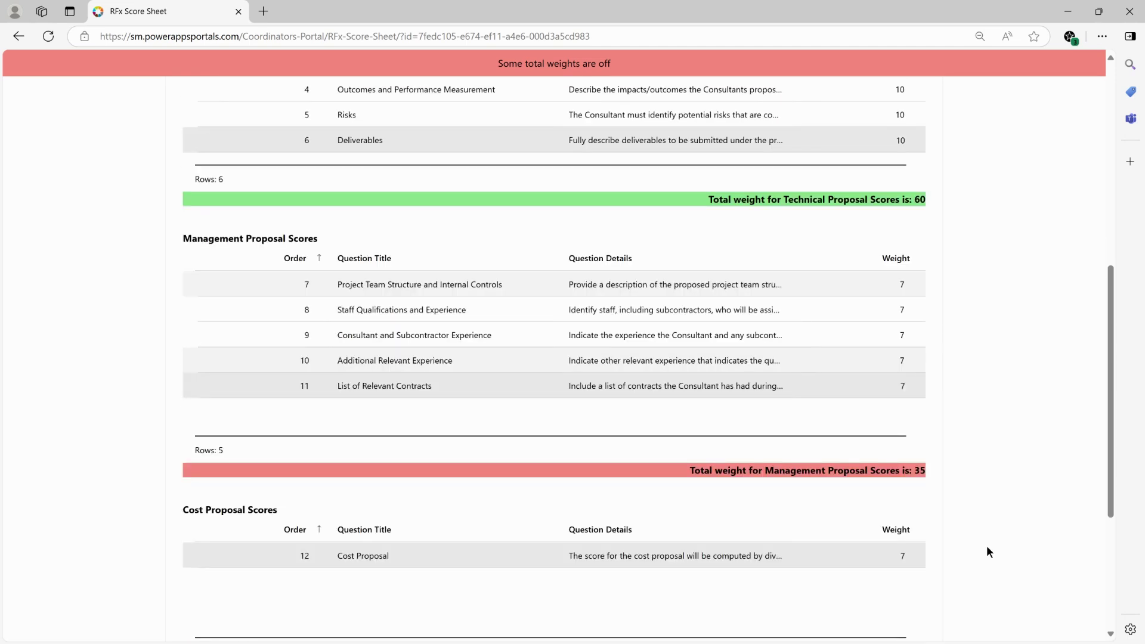
scroll(984, 546, down, 2)
scroll(1023, 534, up, 3)
scroll(1022, 533, up, 5)
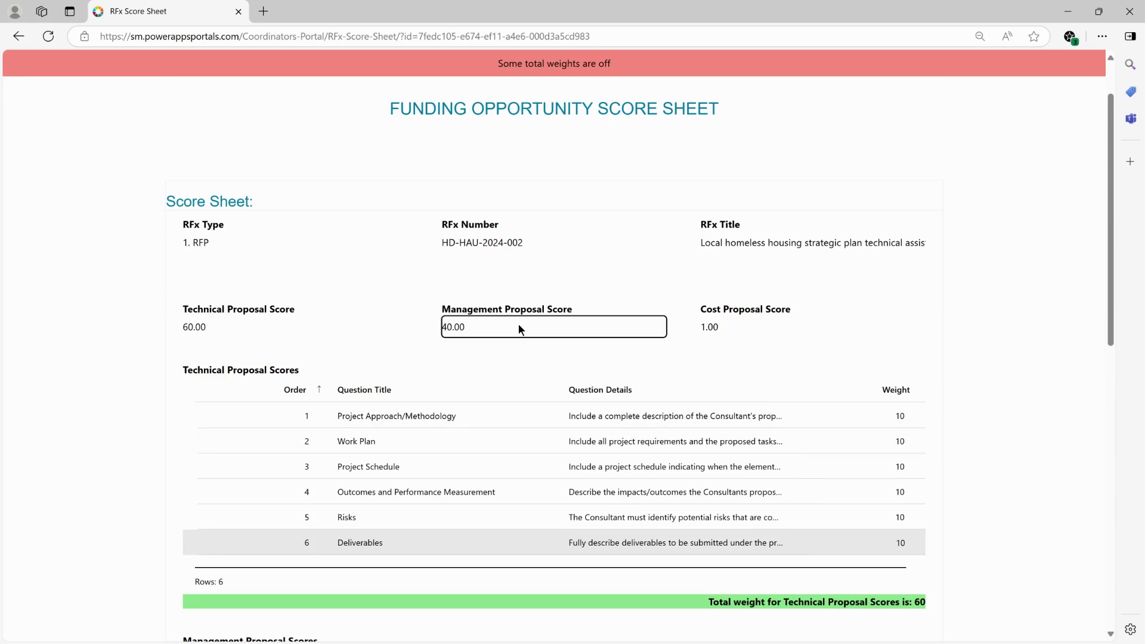
scroll(817, 367, down, 6)
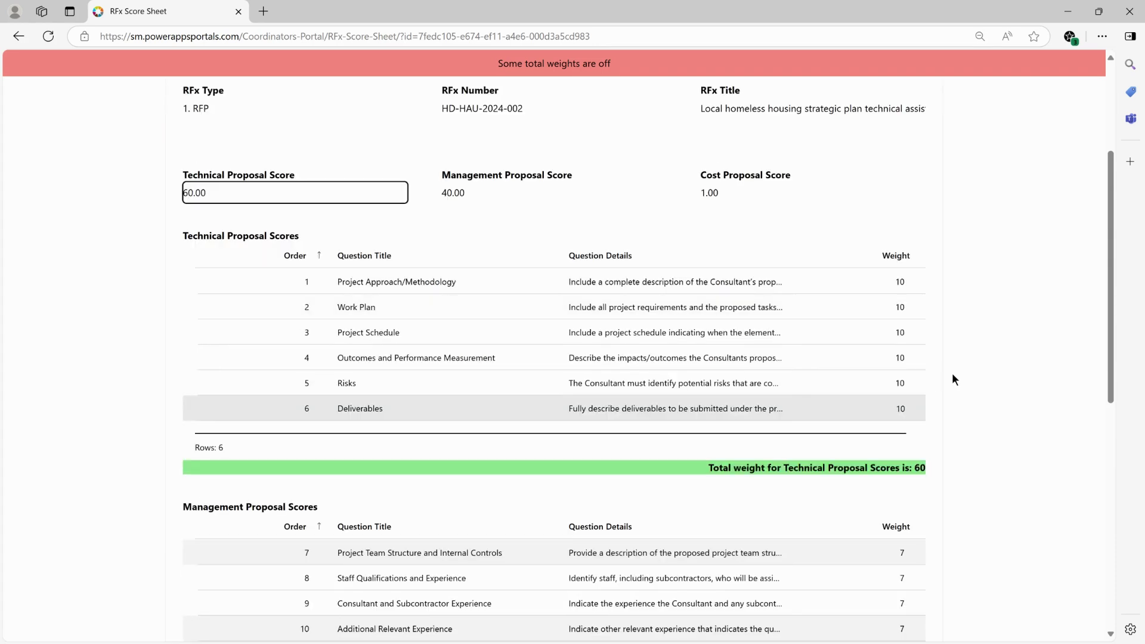
scroll(954, 374, up, 2)
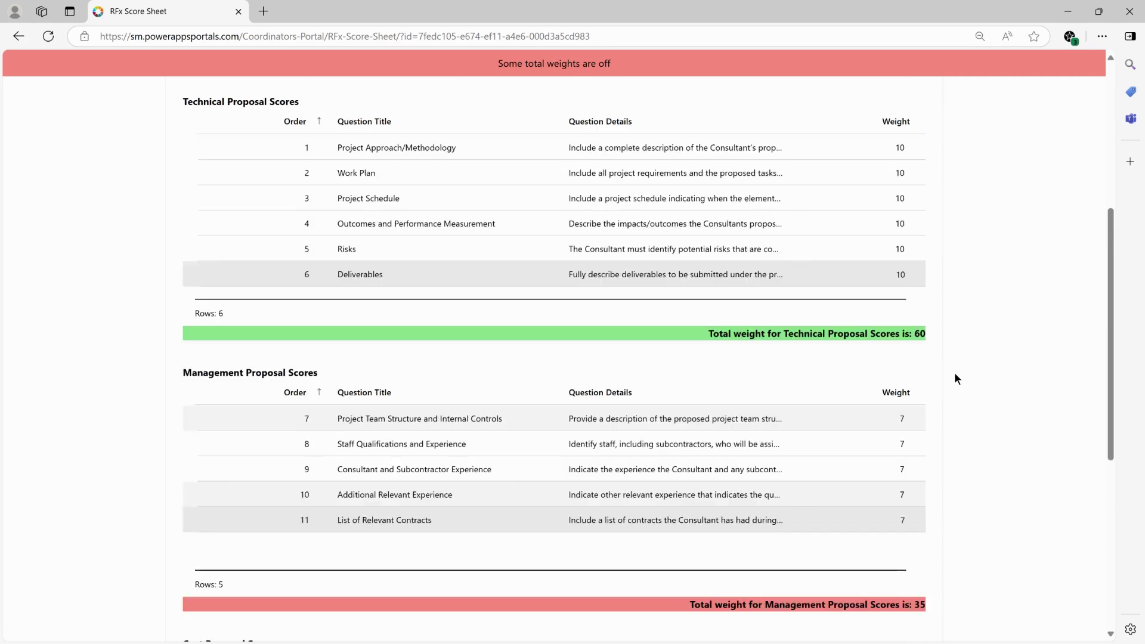
- Set the weight of the Project Approach/Methodology question to 15 in Technical Proposal Scores
click(920, 154)
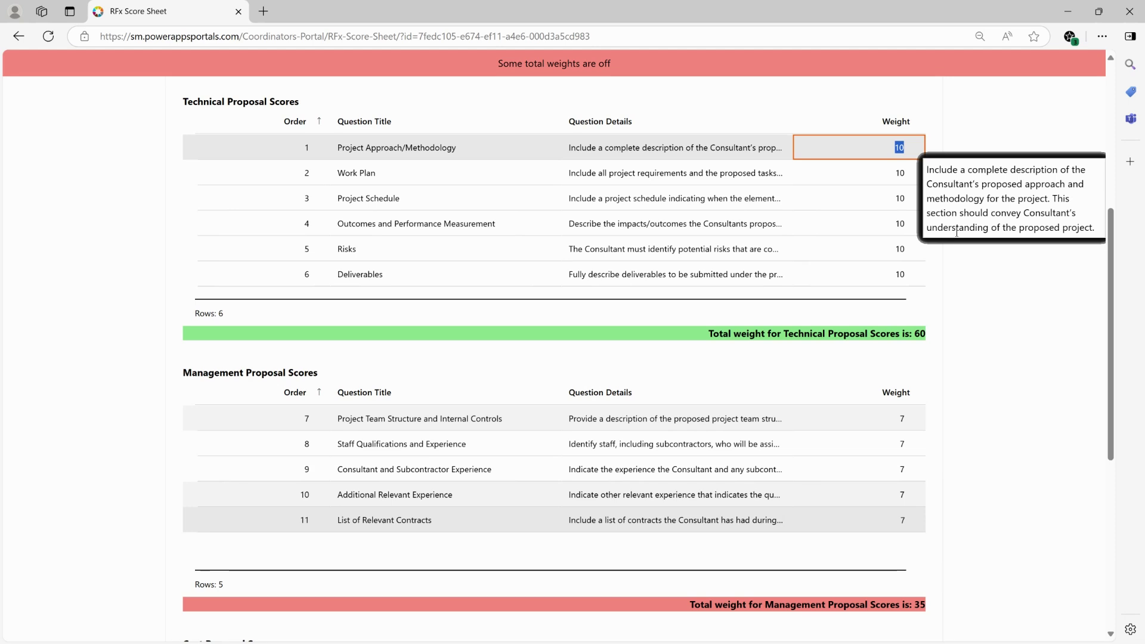
click(990, 363)
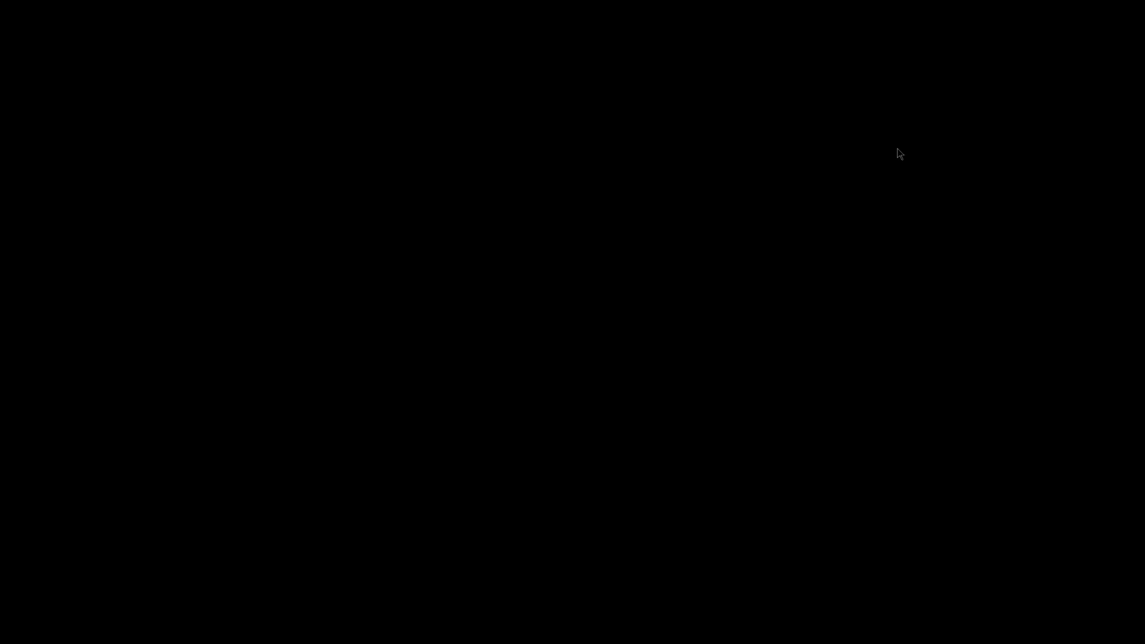
click(897, 148)
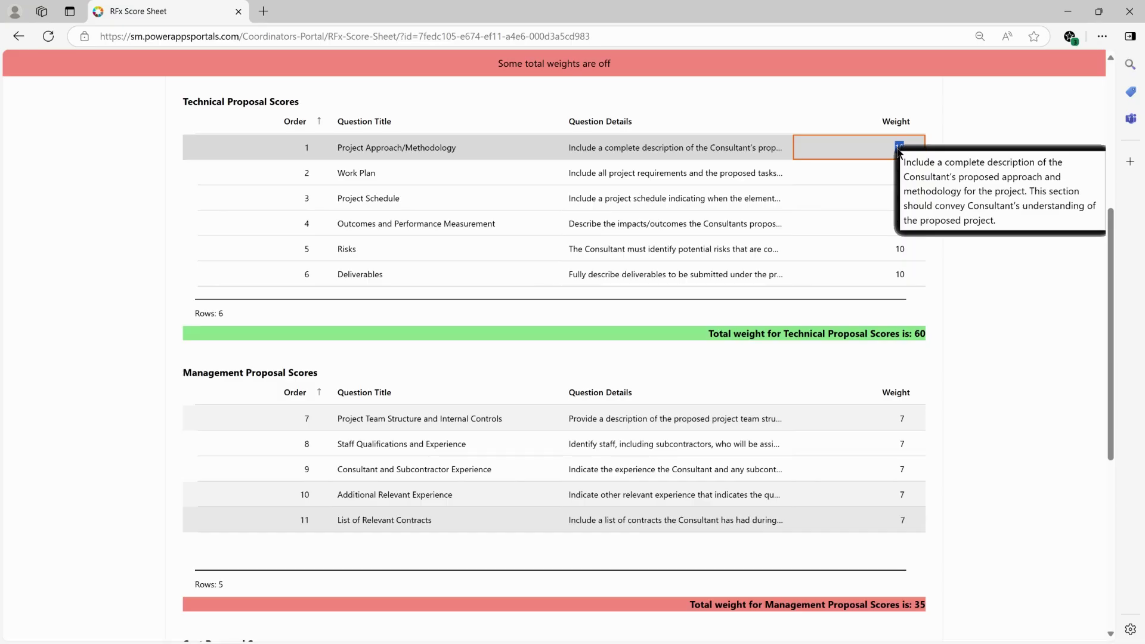
text(15)
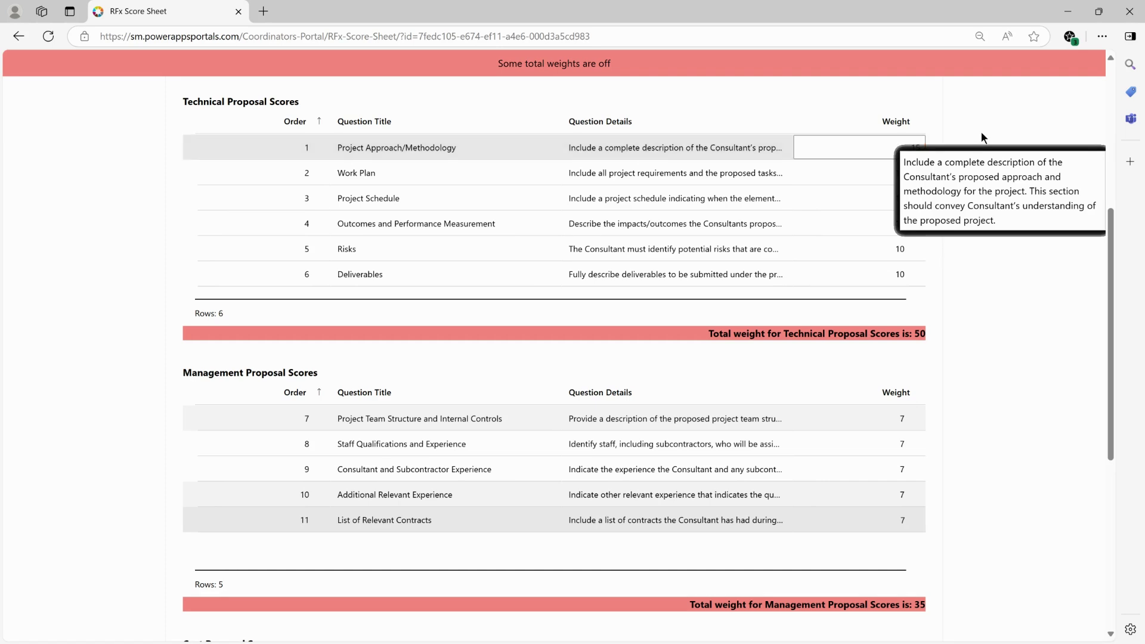
click(982, 132)
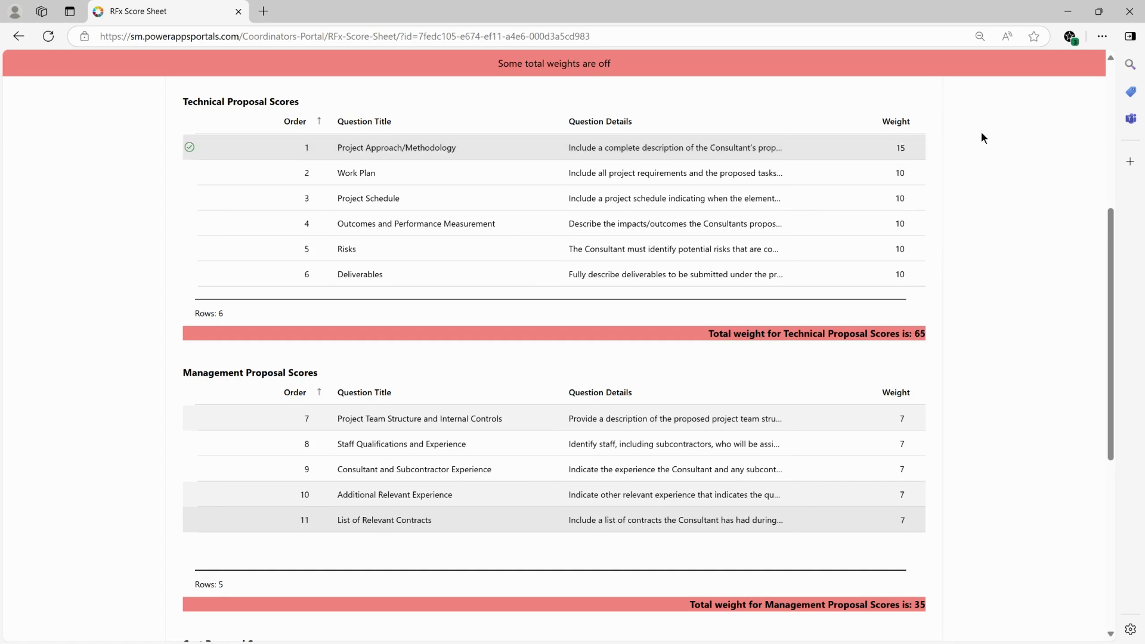
- Set the weights of the Work Plan, Project Schedule, and Outcomes and Performance Measurement questions to 9 each
click(903, 173)
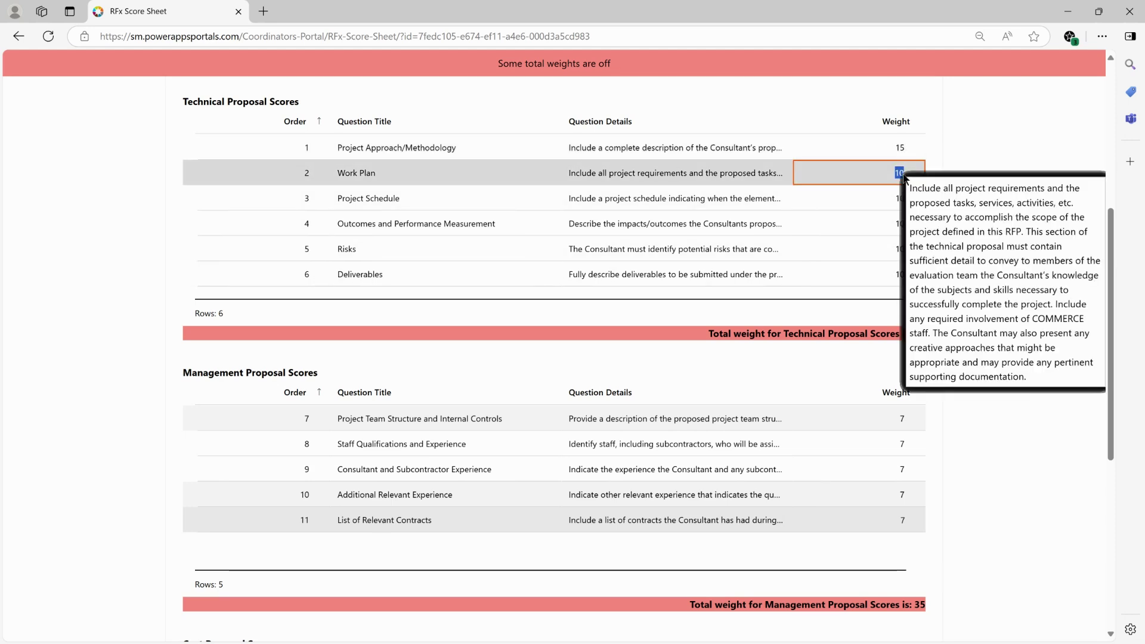
text(9)
click(886, 197)
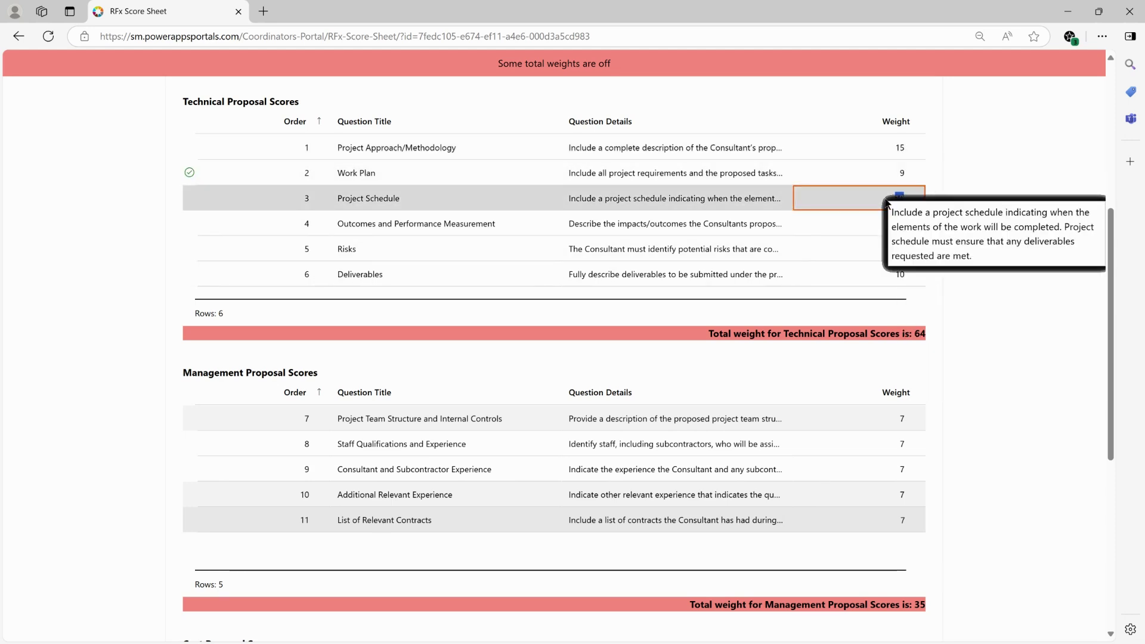
text(9)
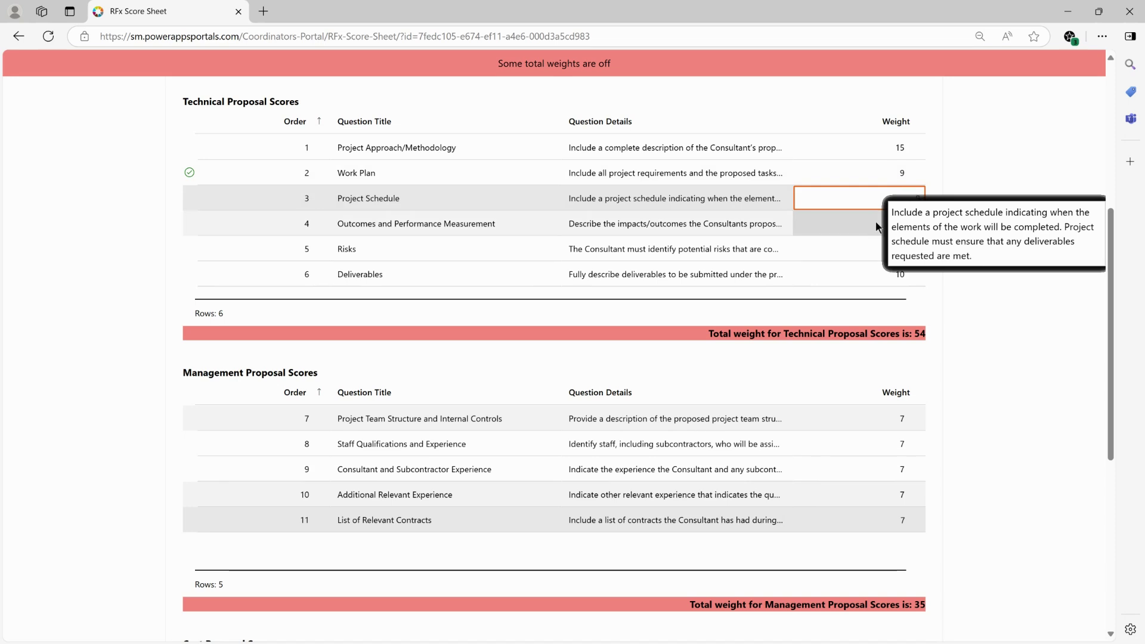
click(859, 224)
text(9)
- Set the weights of the Risks and Deliverables questions in Technical Proposal Scores to 9 each
click(850, 249)
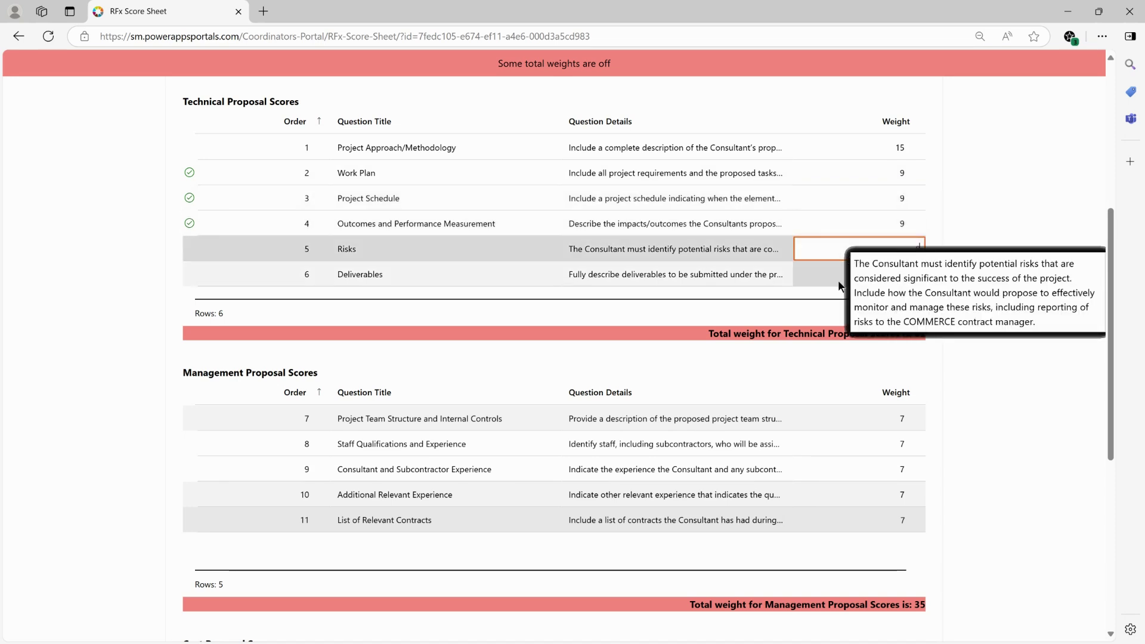
text(9)
click(839, 275)
text(9)
click(944, 246)
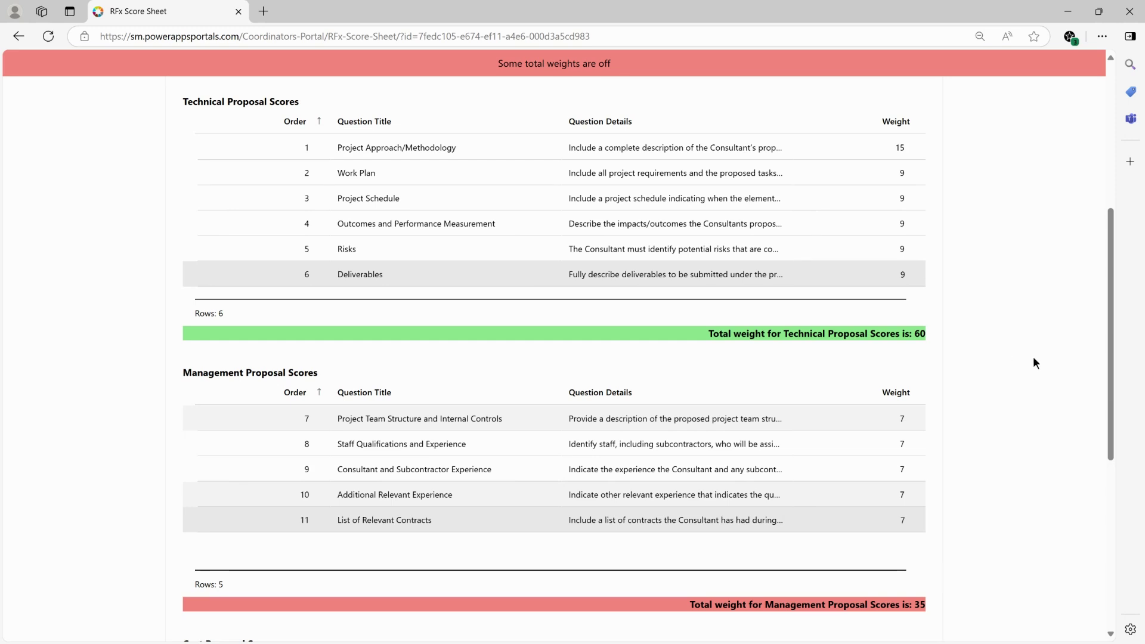
- Set the weights of Project Team Structure and Internal Controls and Staff Qualifications and Experience to 8 each in Management Proposal Scores
scroll(1000, 379, up, 1)
scroll(1000, 379, down, 3)
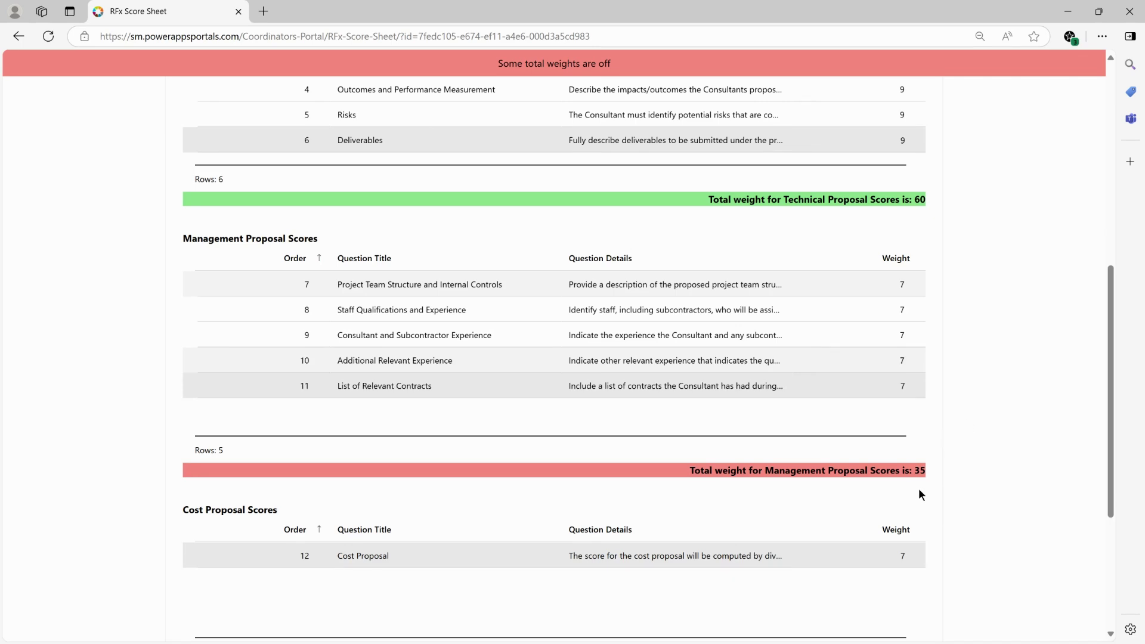
scroll(969, 413, up, 3)
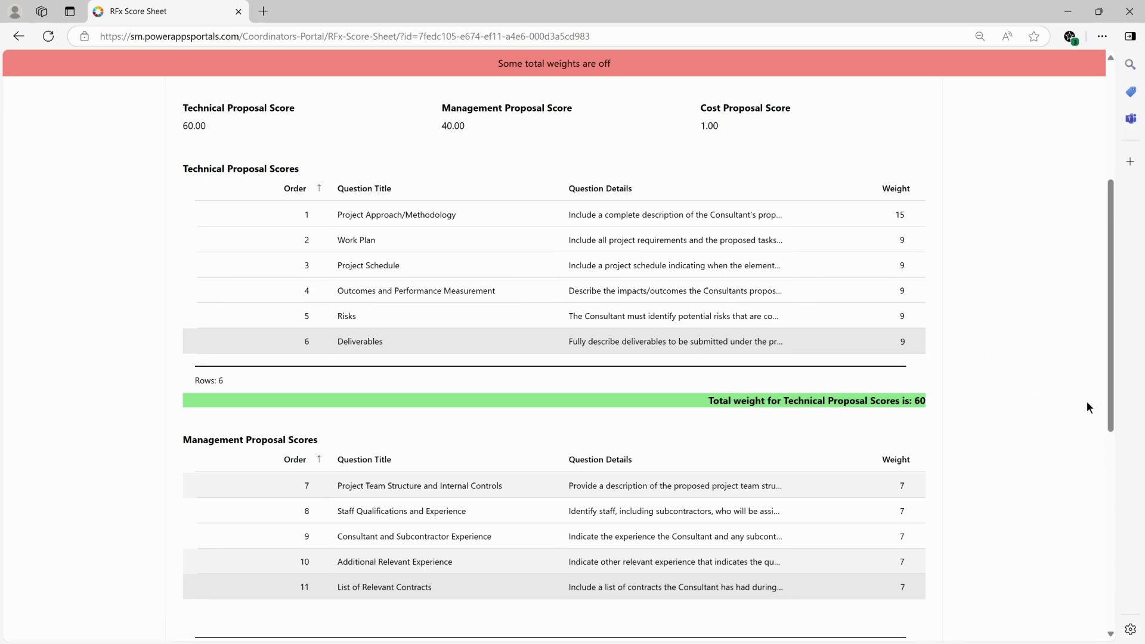
scroll(971, 388, down, 4)
click(903, 219)
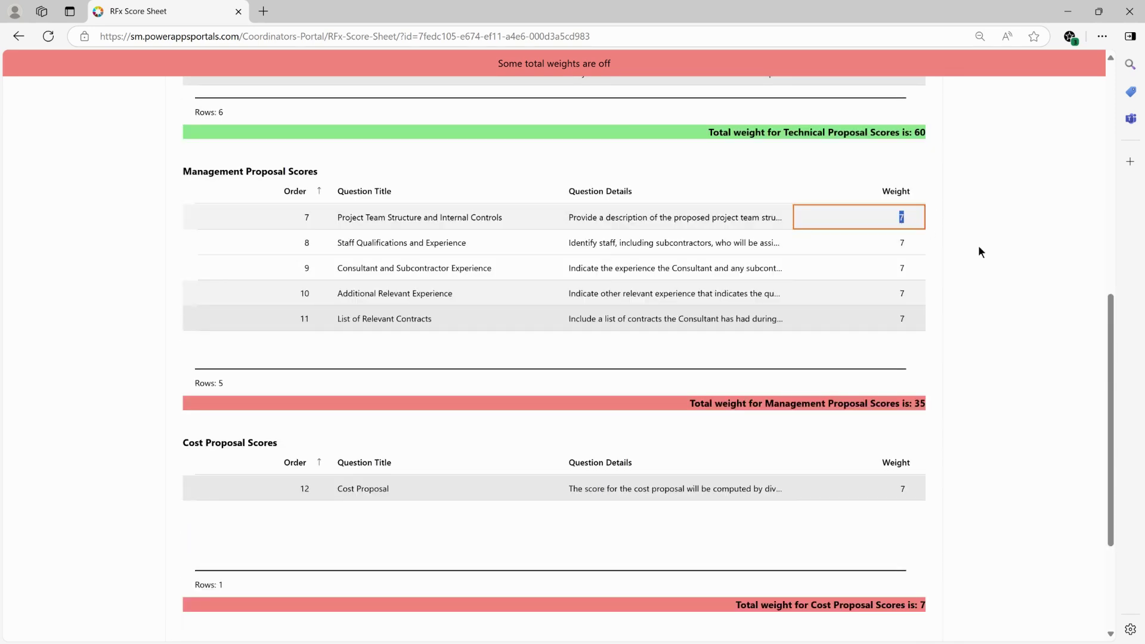
key(BackSpace)
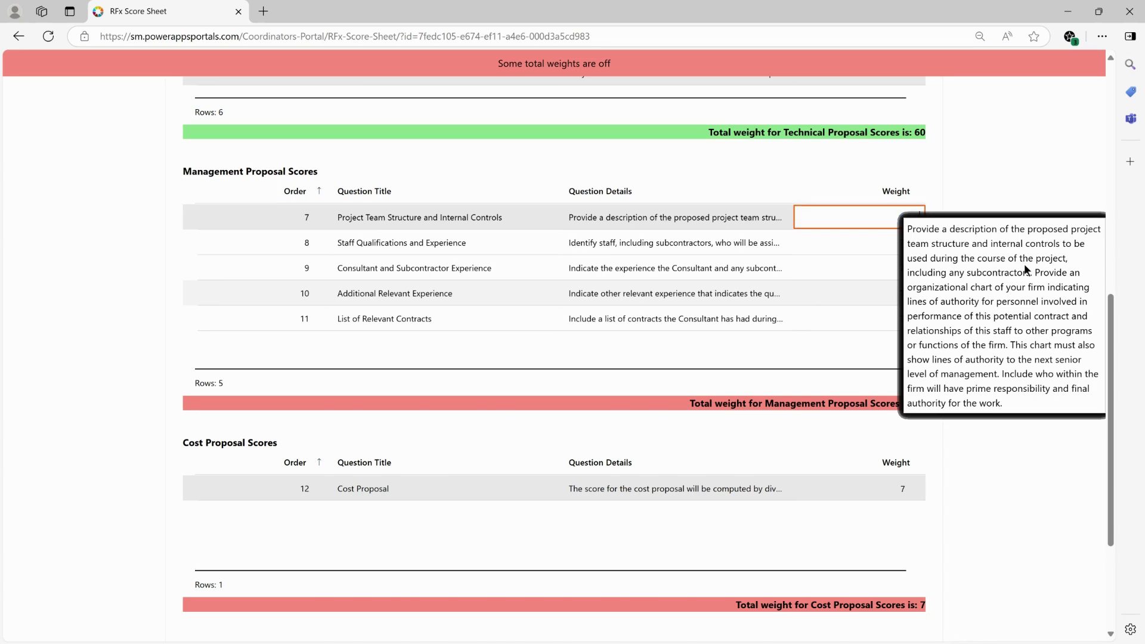
text(8)
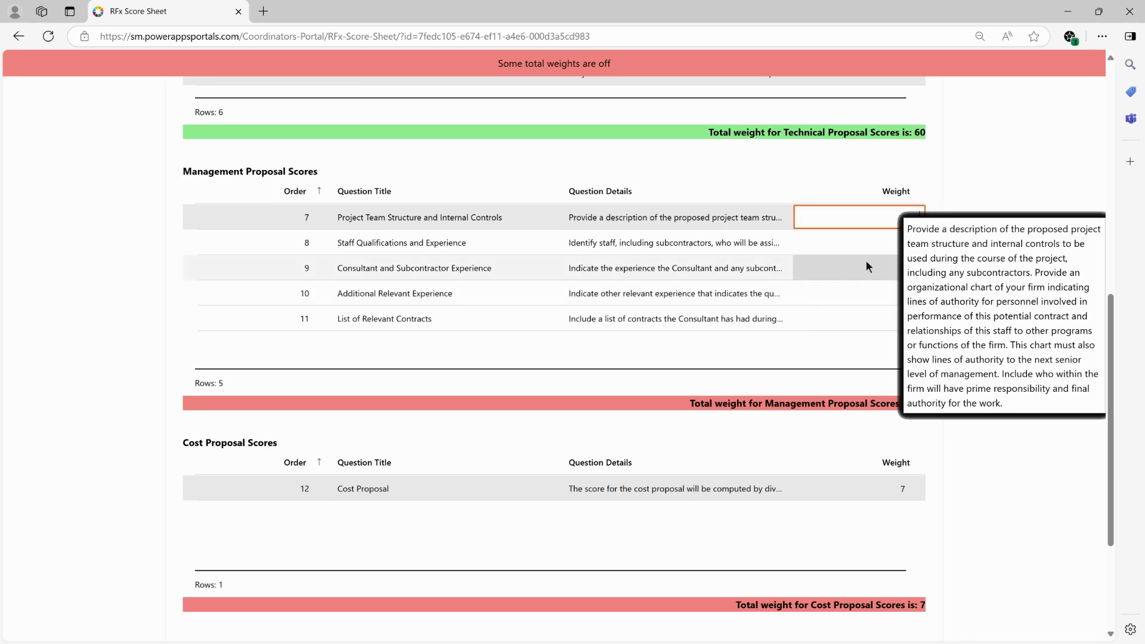
click(886, 239)
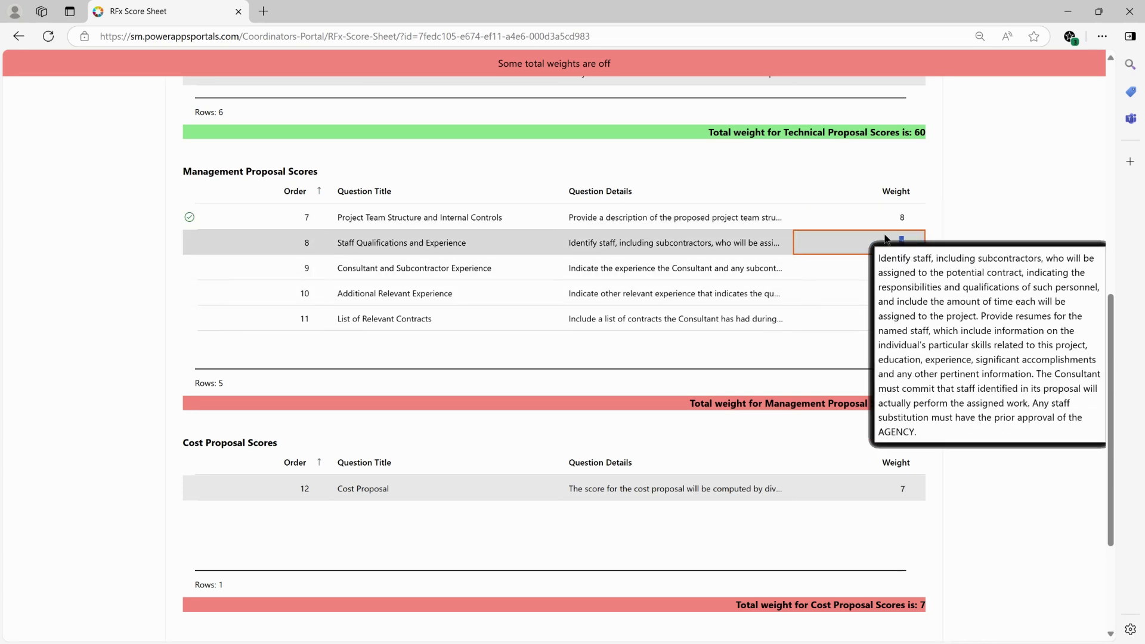
key(BackSpace)
text(8)
- Set the weights of Consultant and Subcontractor Experience, Additional Relevant Experience, and List of Relevant Contracts to 8 each
click(829, 269)
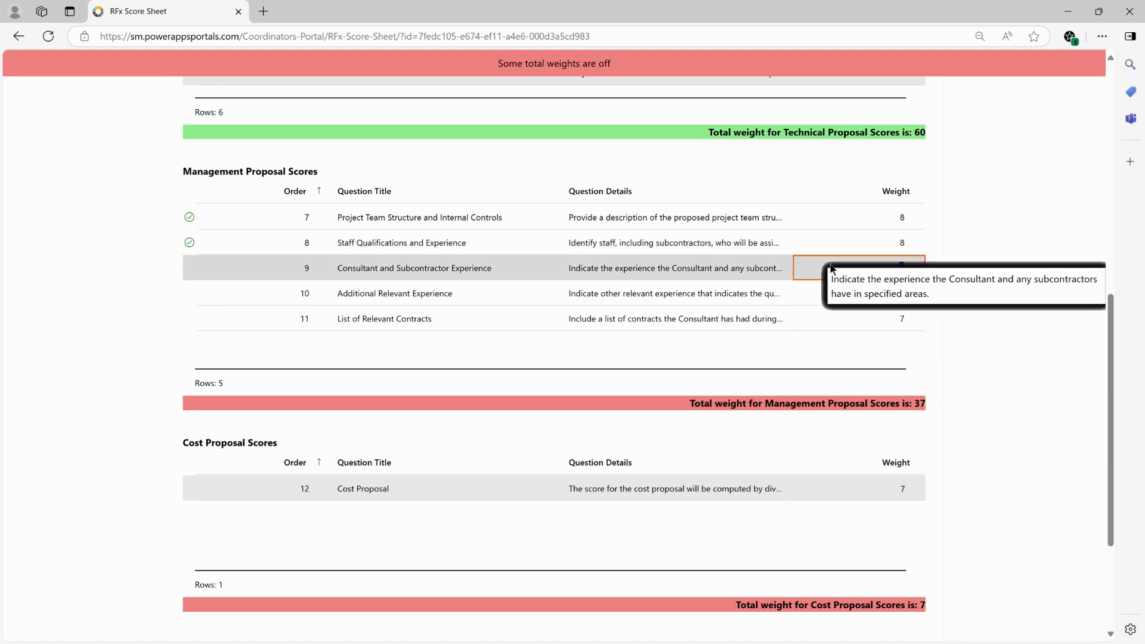
text(8)
click(813, 290)
key(BackSpace)
text(8)
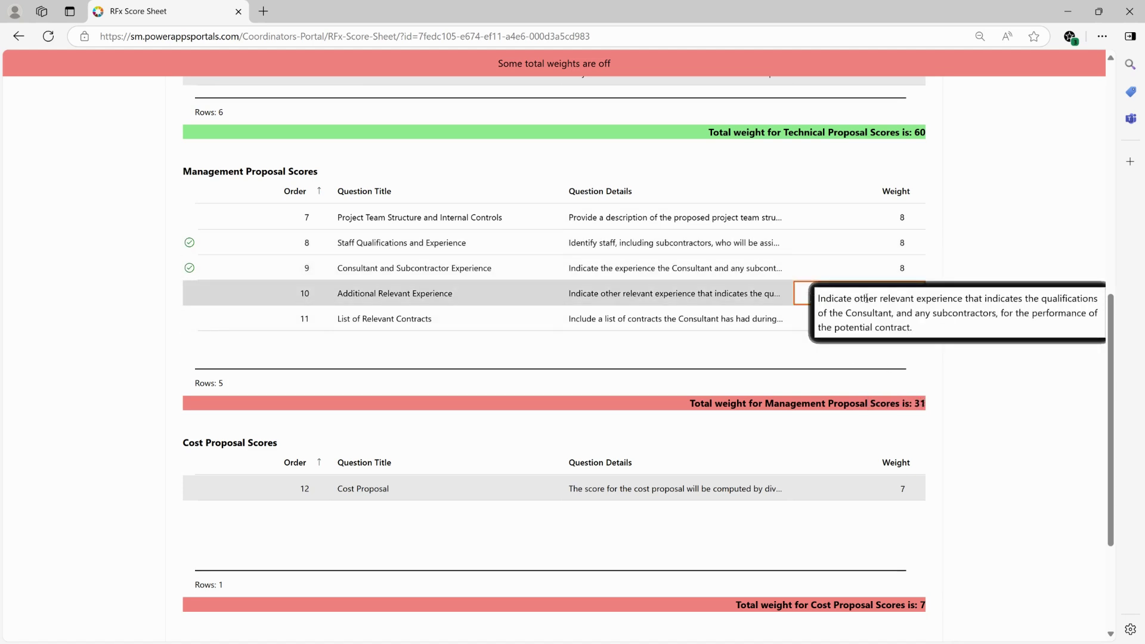
click(963, 270)
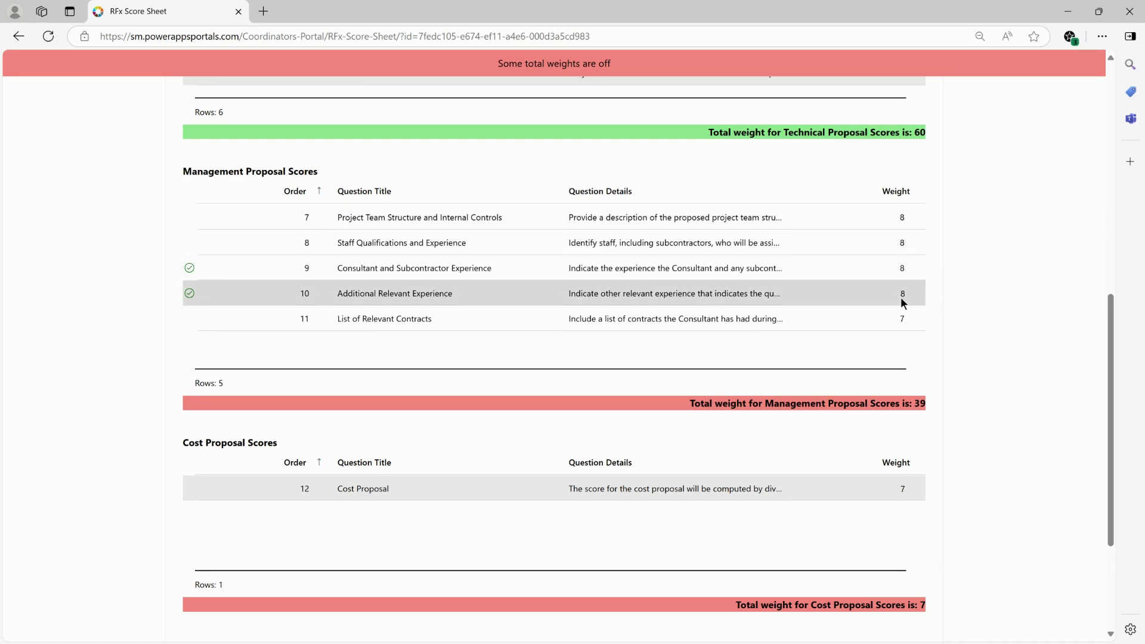
click(904, 316)
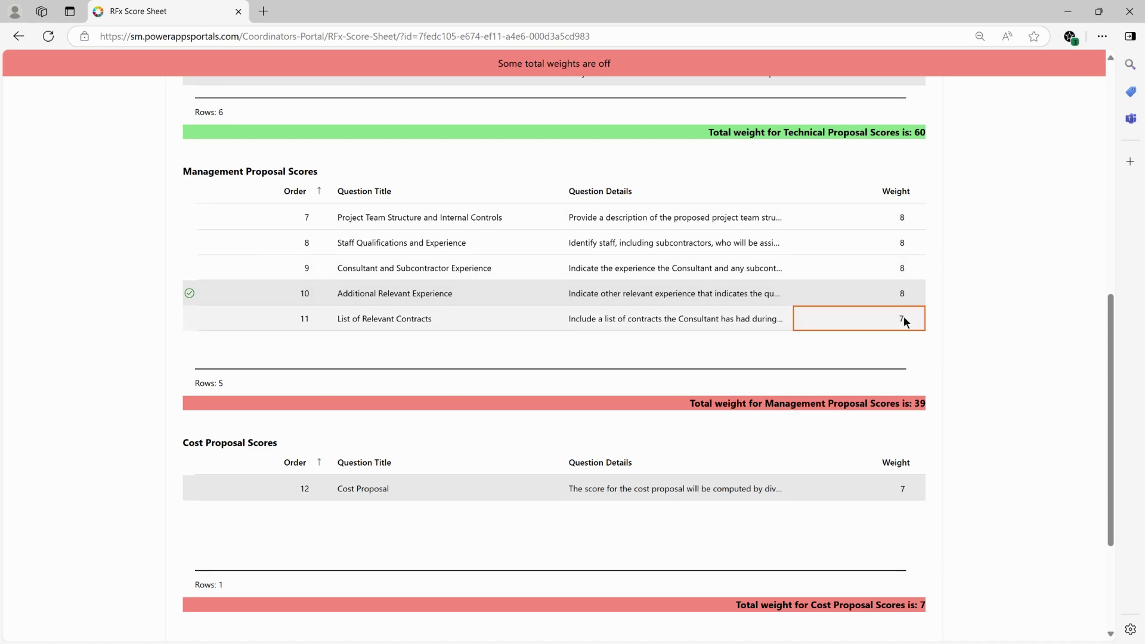
text(8)
click(1004, 281)
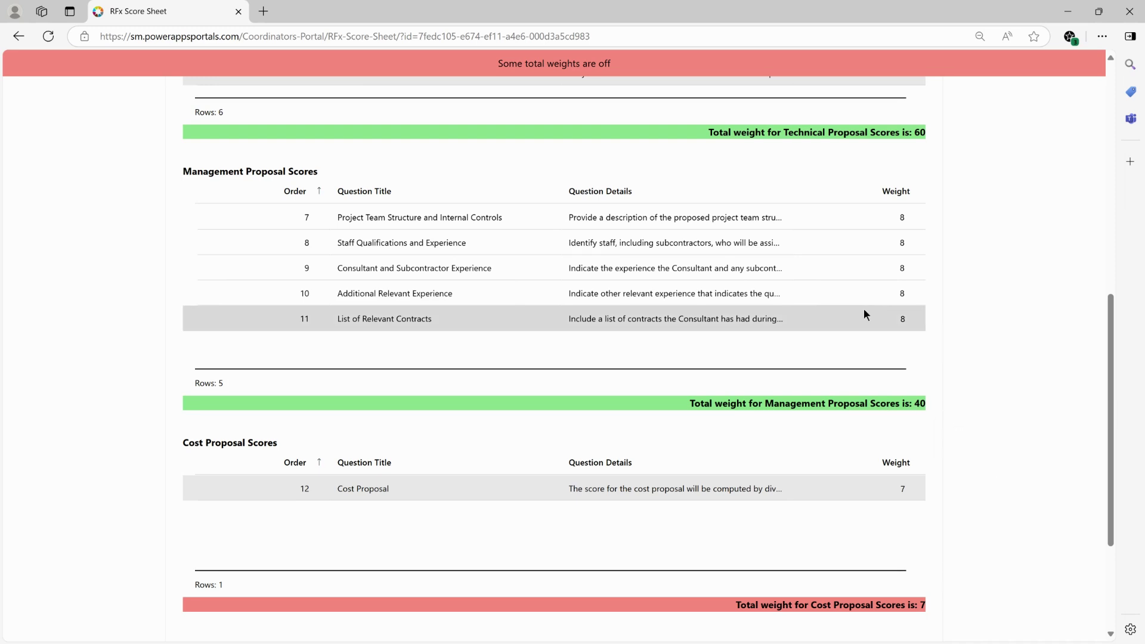
- Set the weight of Project Team Structure and Internal Controls to 9 and that of List of Relevant Contracts to 7
click(908, 217)
key(BackSpace)
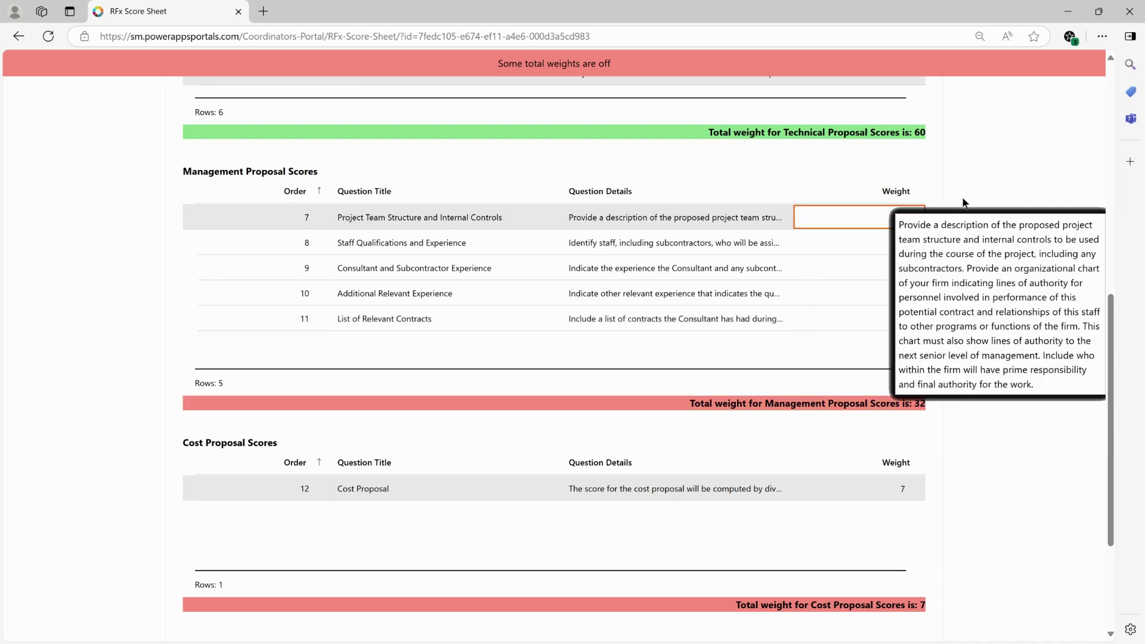
text(9)
key(Return)
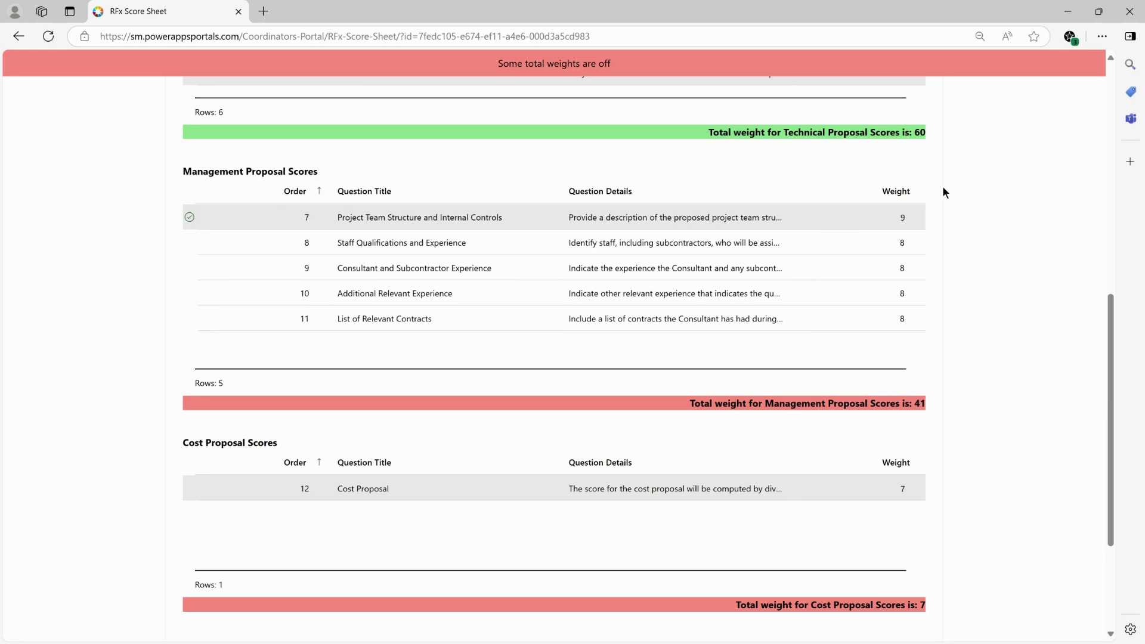
click(903, 321)
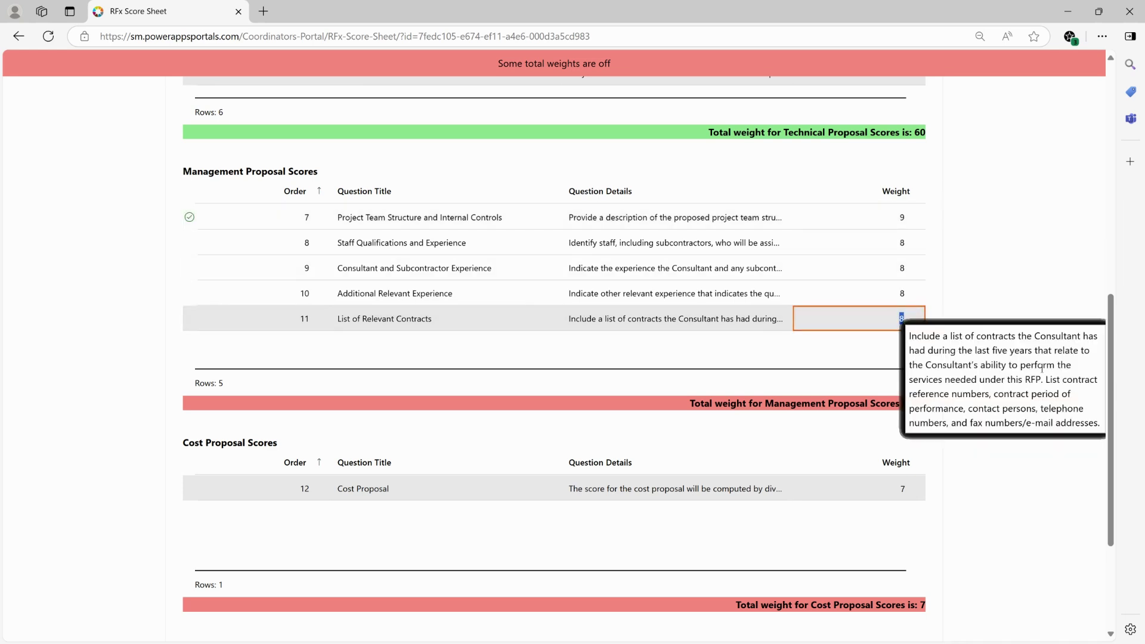
key(BackSpace)
text(7)
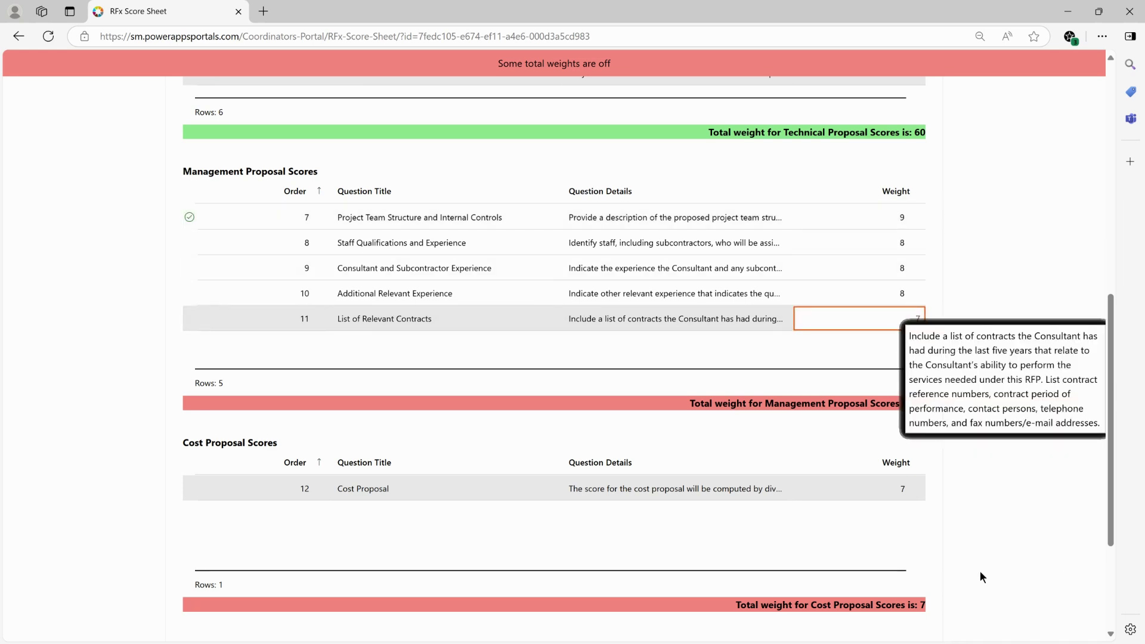
key(Return)
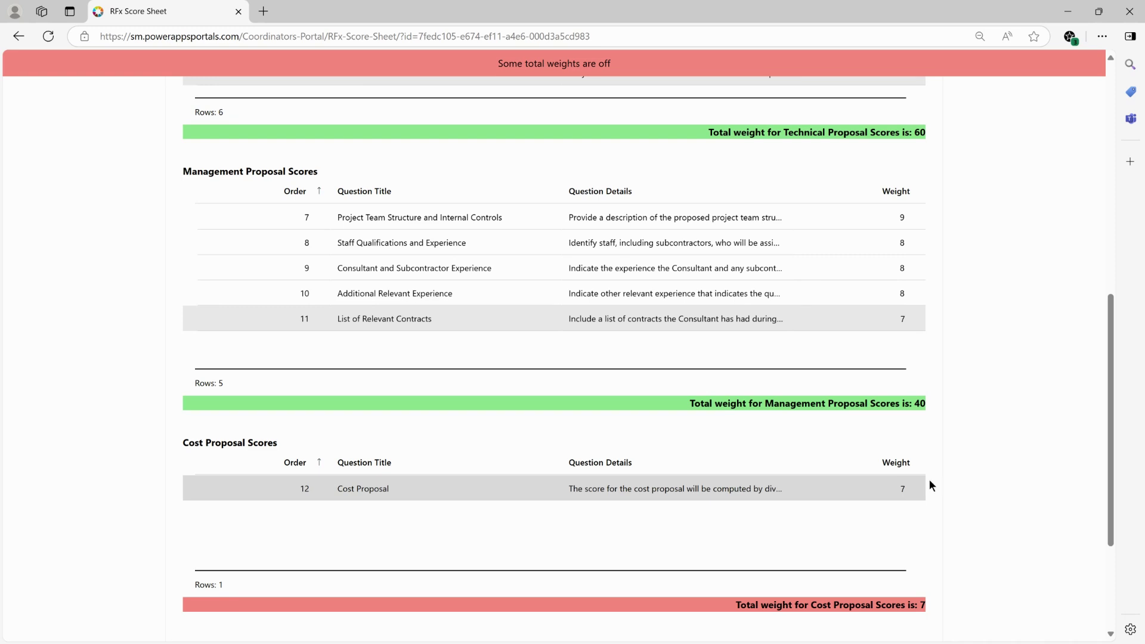
- Set the weight of the Cost Proposal question to 1, matching the cost proposal score in the score sheet header
scroll(988, 443, up, 7)
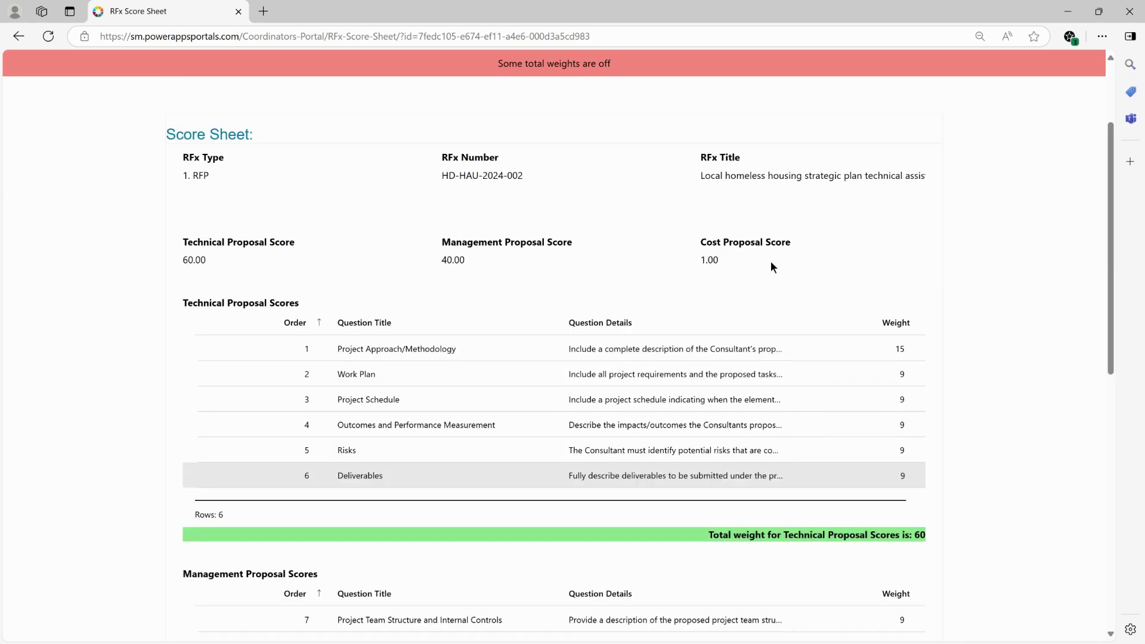
scroll(956, 327, down, 10)
click(900, 302)
key(BackSpace)
text(1)
key(Return)
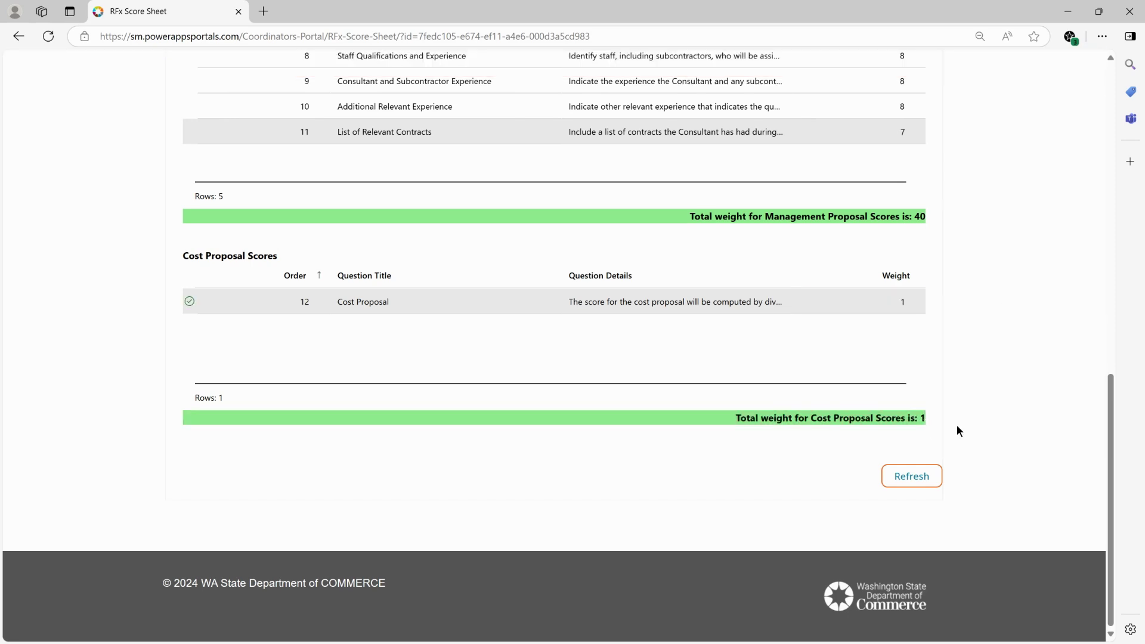
- Review the question weights and total of every section against the proposal scores in the score sheet header
scroll(955, 428, up, 5)
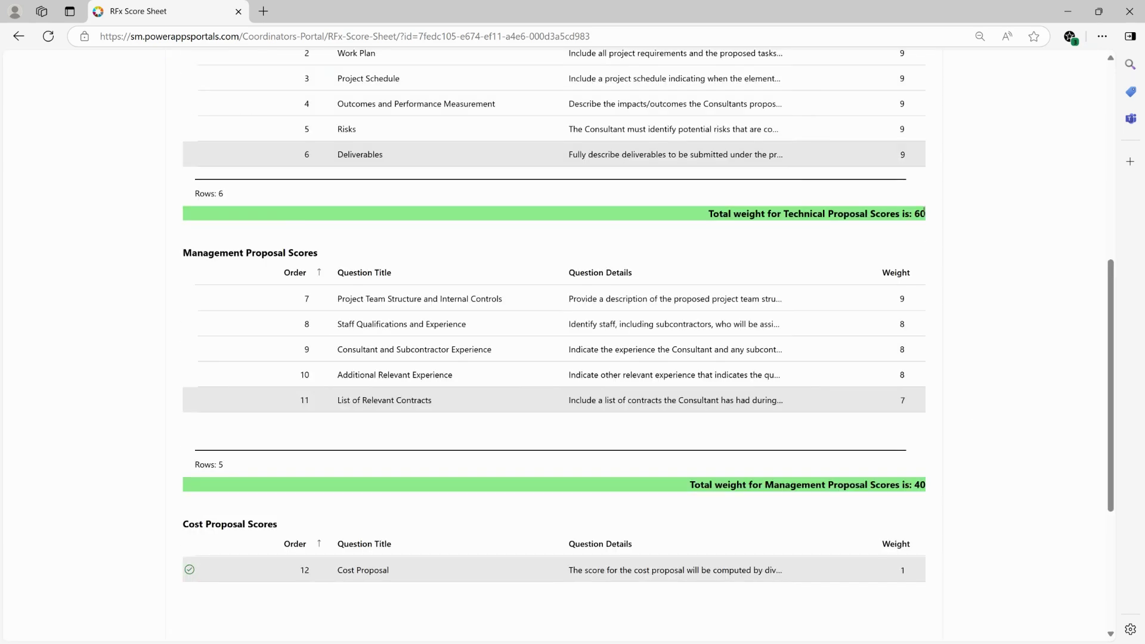
scroll(975, 499, up, 7)
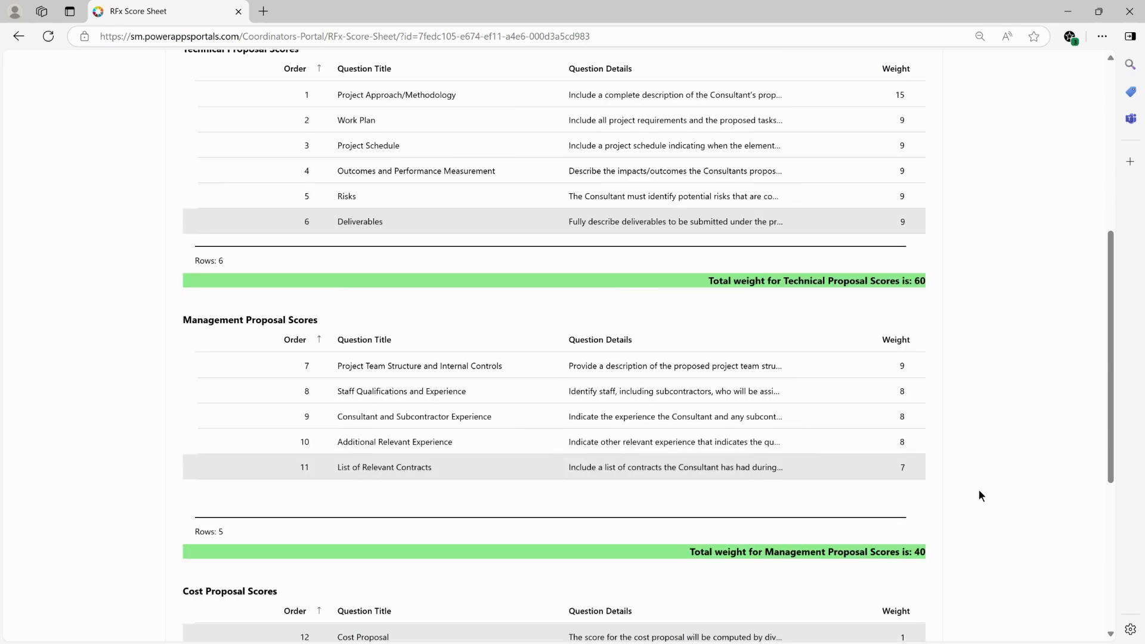
scroll(949, 519, up, 1)
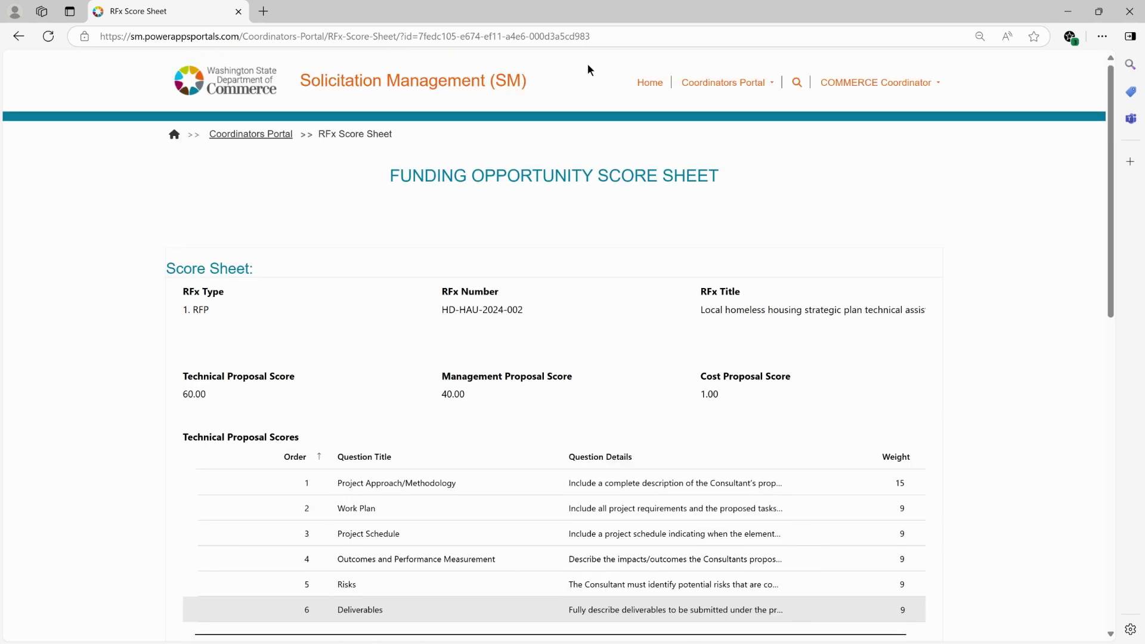
scroll(917, 372, down, 3)
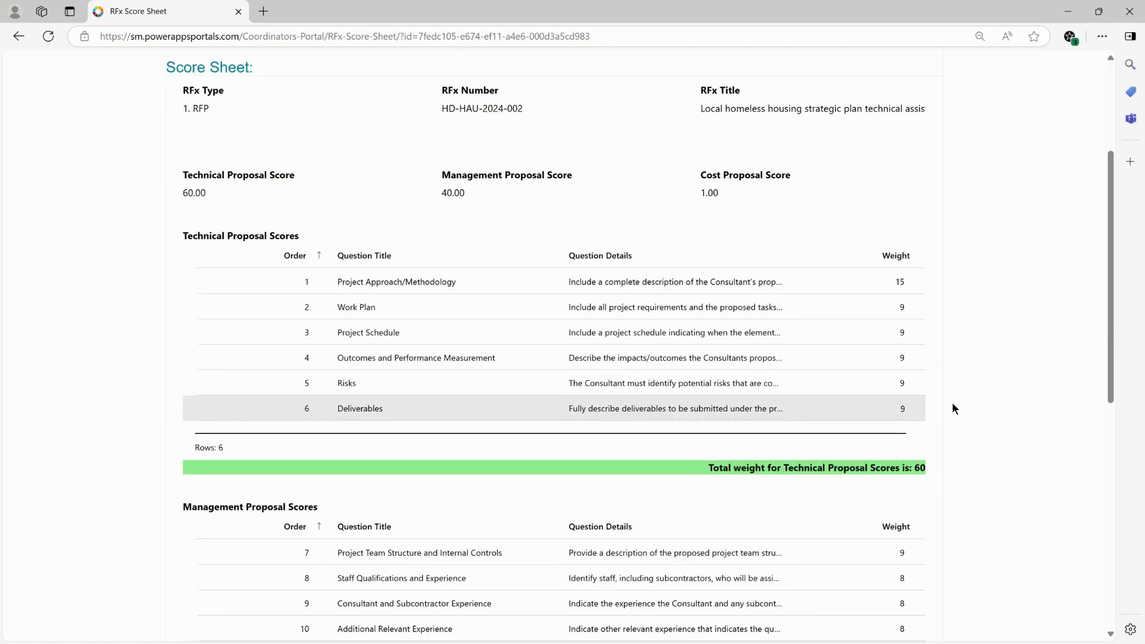
scroll(966, 409, down, 4)
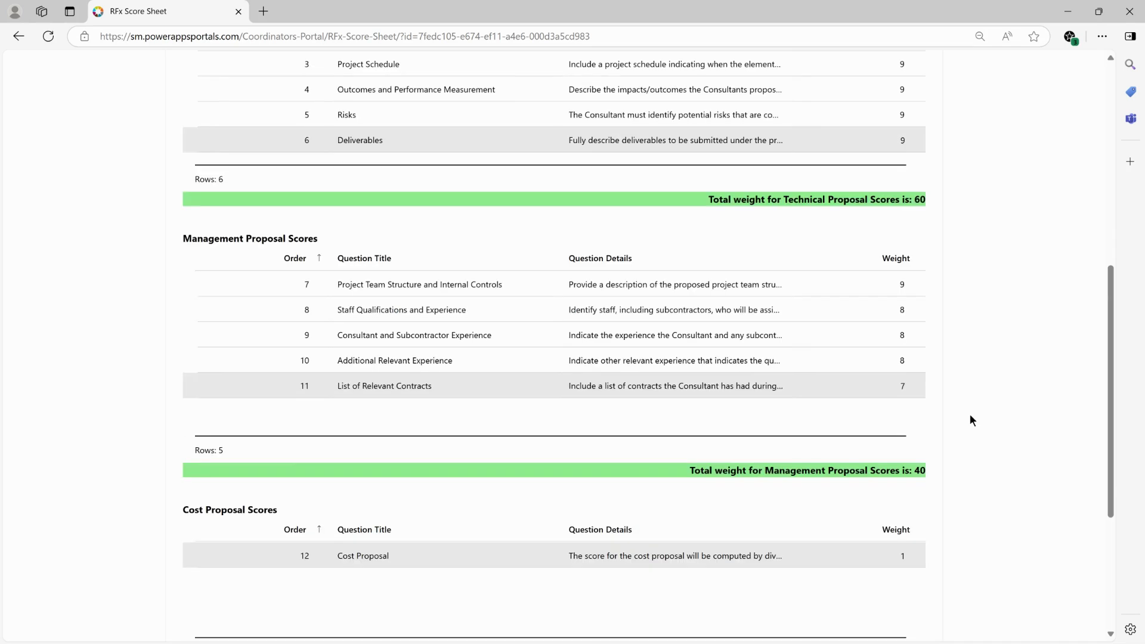
scroll(970, 415, down, 1)
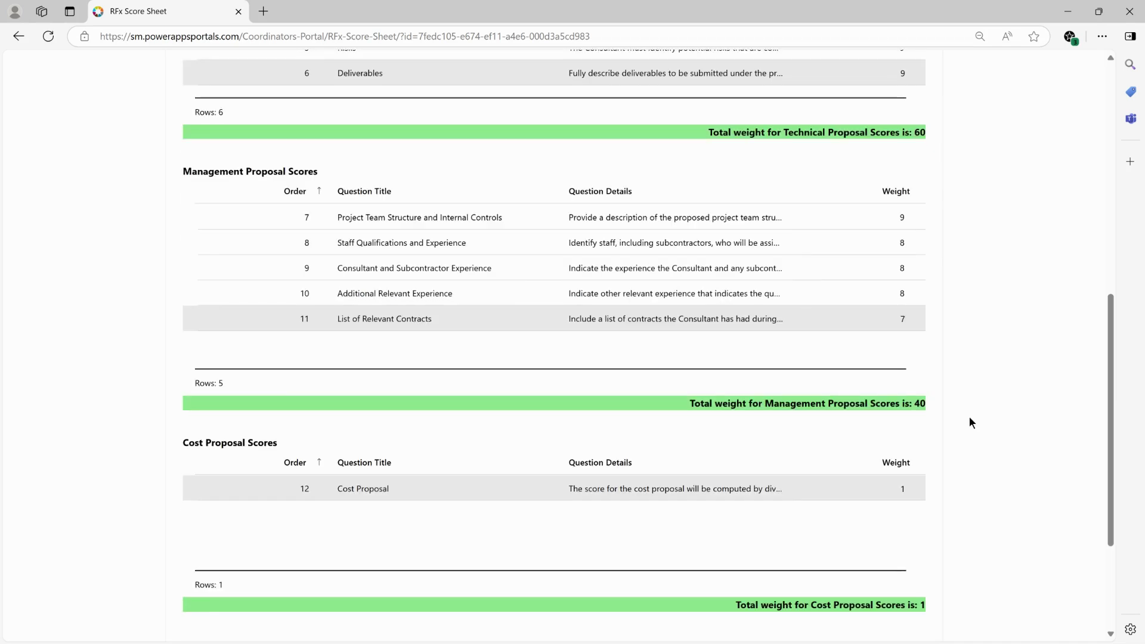
scroll(968, 441, down, 1)
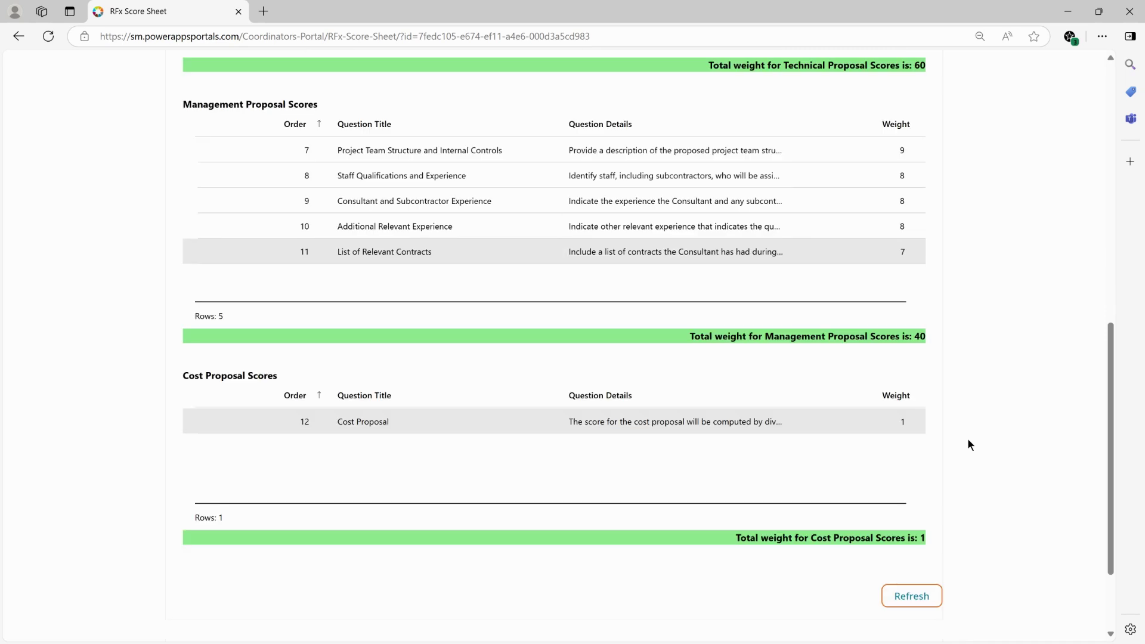
scroll(969, 440, down, 2)
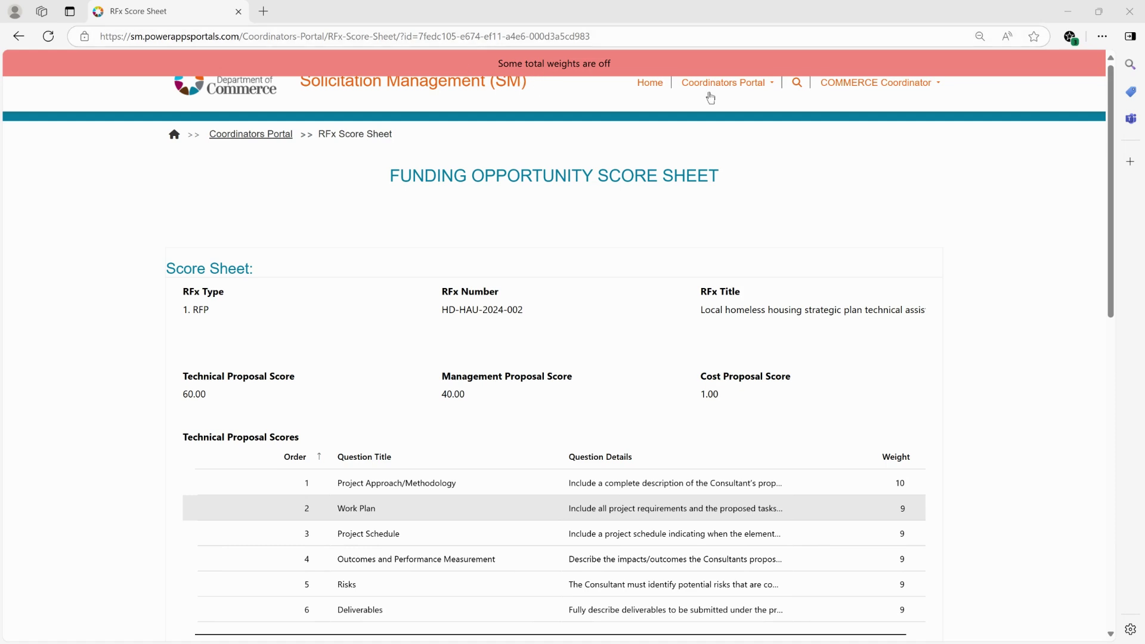
- Set the weight of the Project Approach/Methodology question in the Technical Proposal Scores to 12
scroll(985, 289, down, 3)
scroll(1029, 328, down, 3)
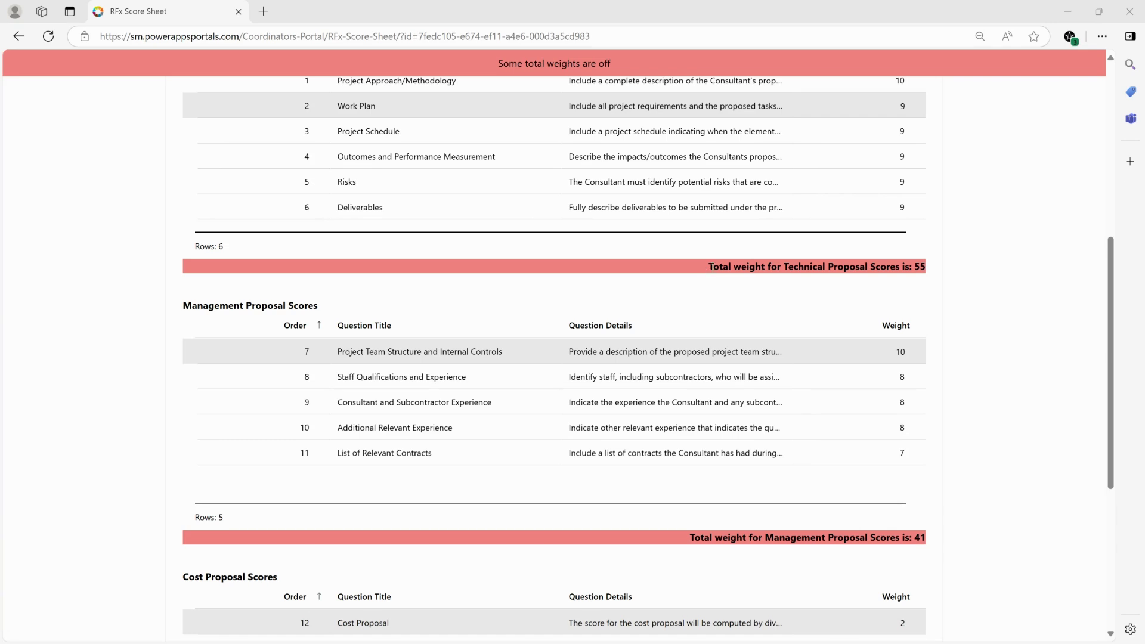
scroll(987, 386, down, 2)
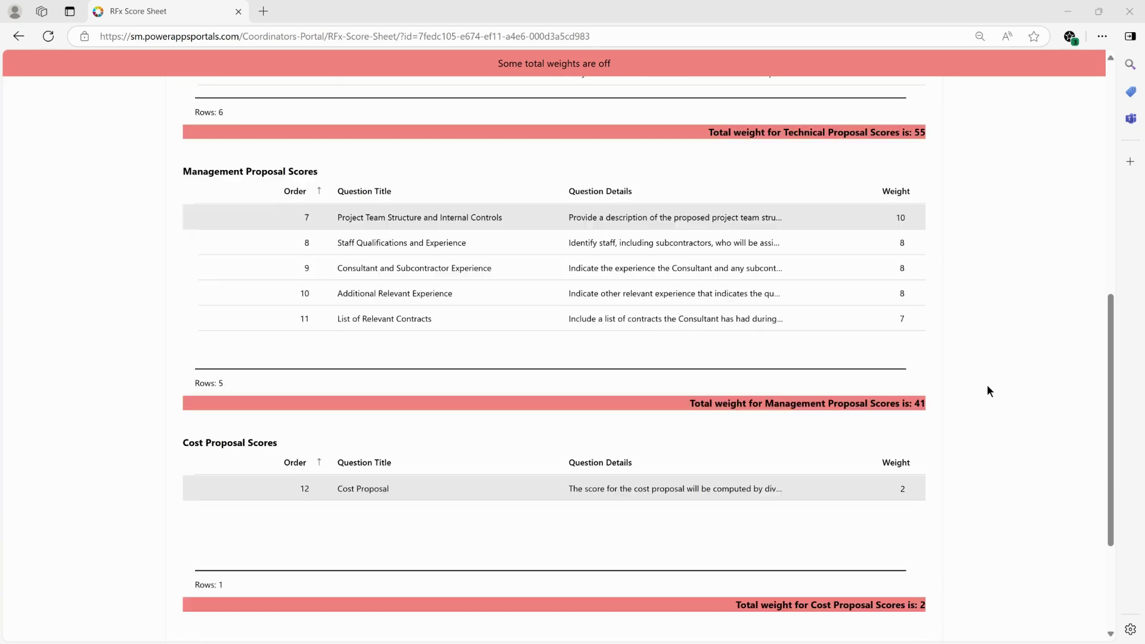
scroll(988, 377, up, 5)
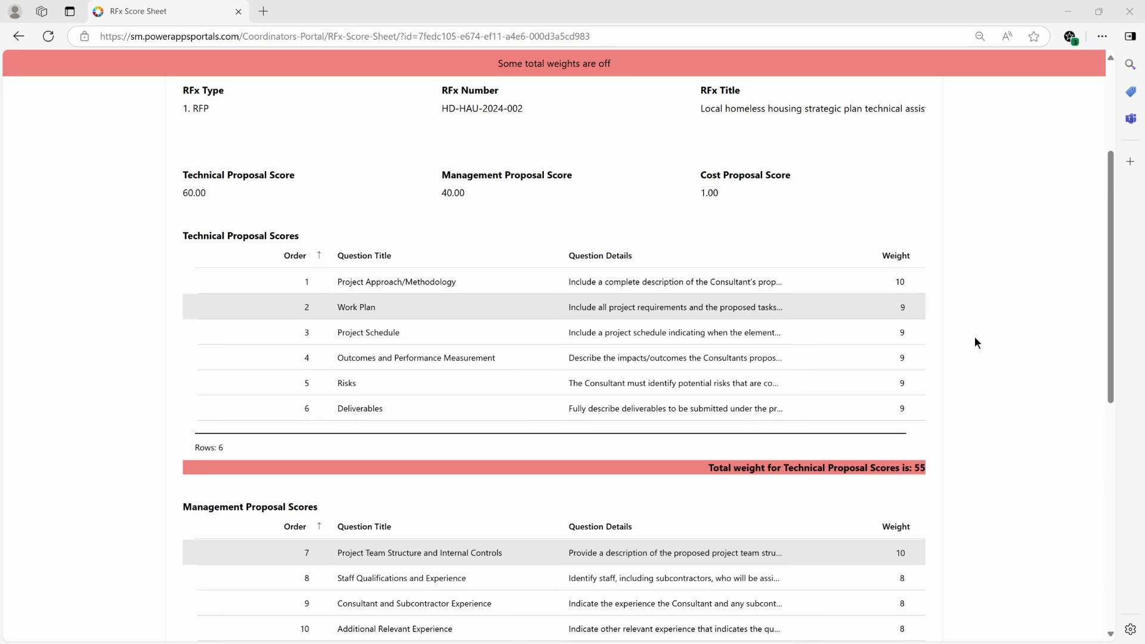
click(924, 291)
text(12)
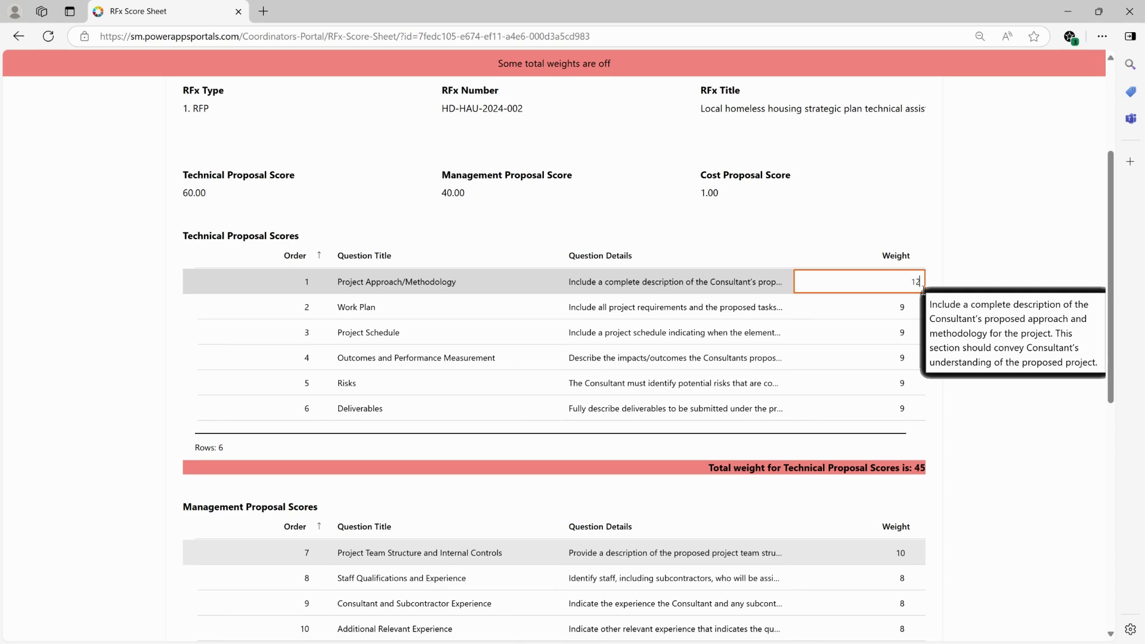
click(1038, 434)
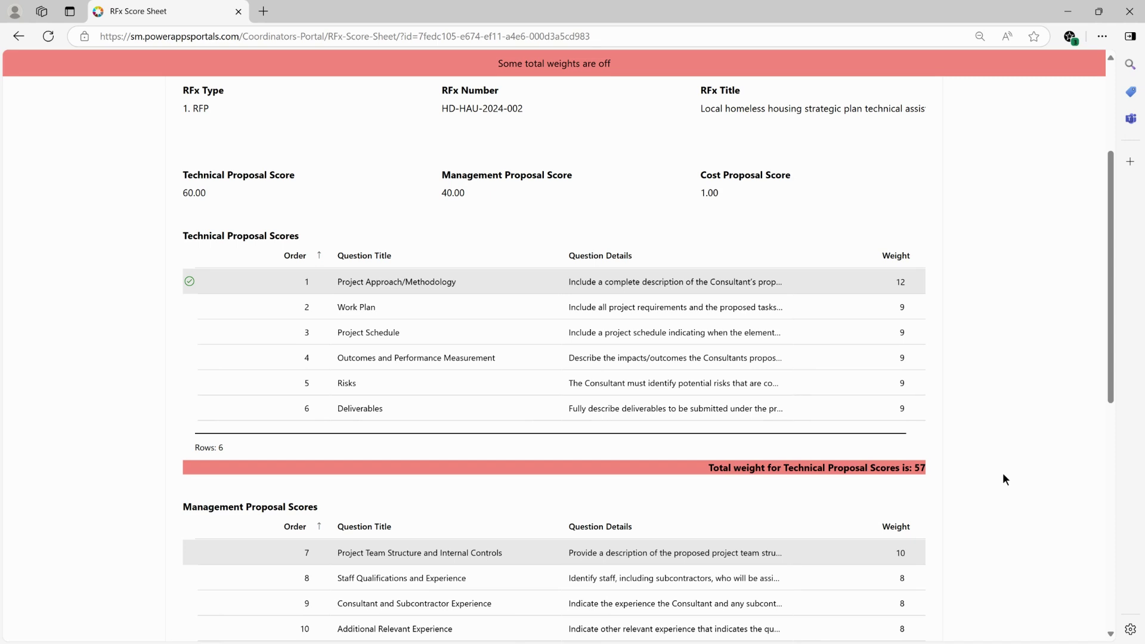
- Set the weights of Project Schedule, Outcomes and Performance Measurement, and Deliverables to 10 each in the Technical Proposal Scores
click(917, 335)
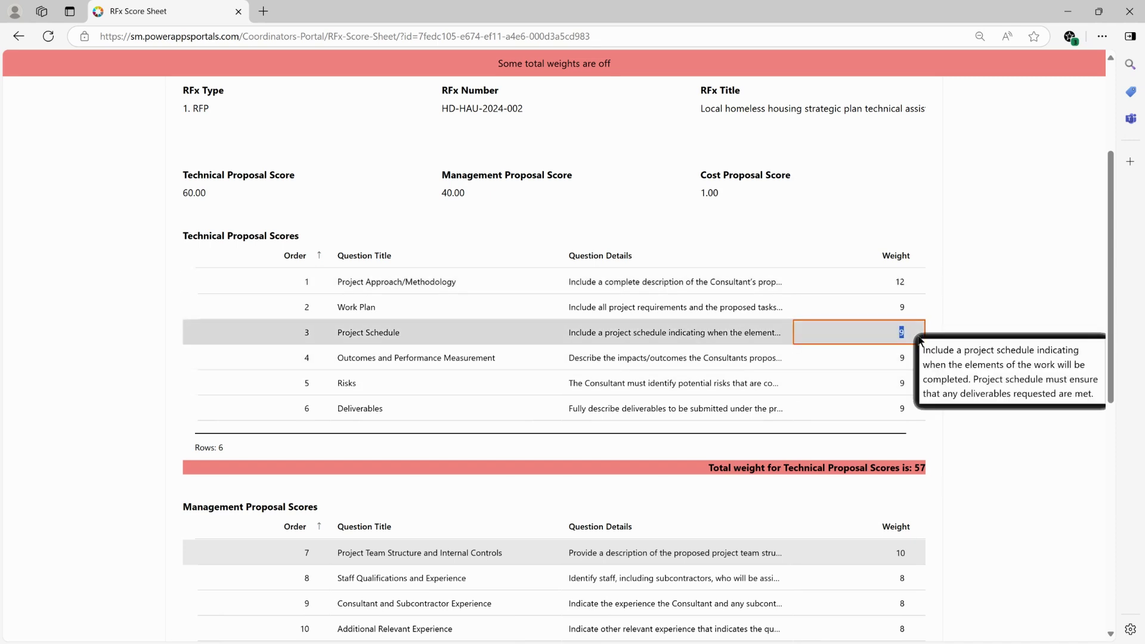
key(BackSpace)
text(10)
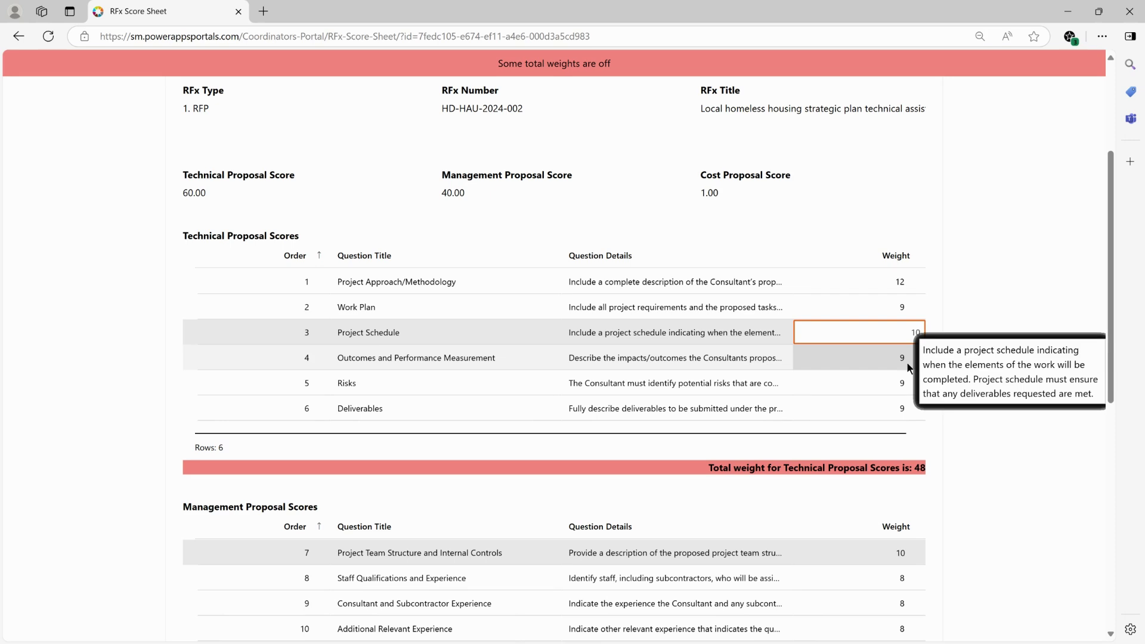
click(909, 365)
text(10)
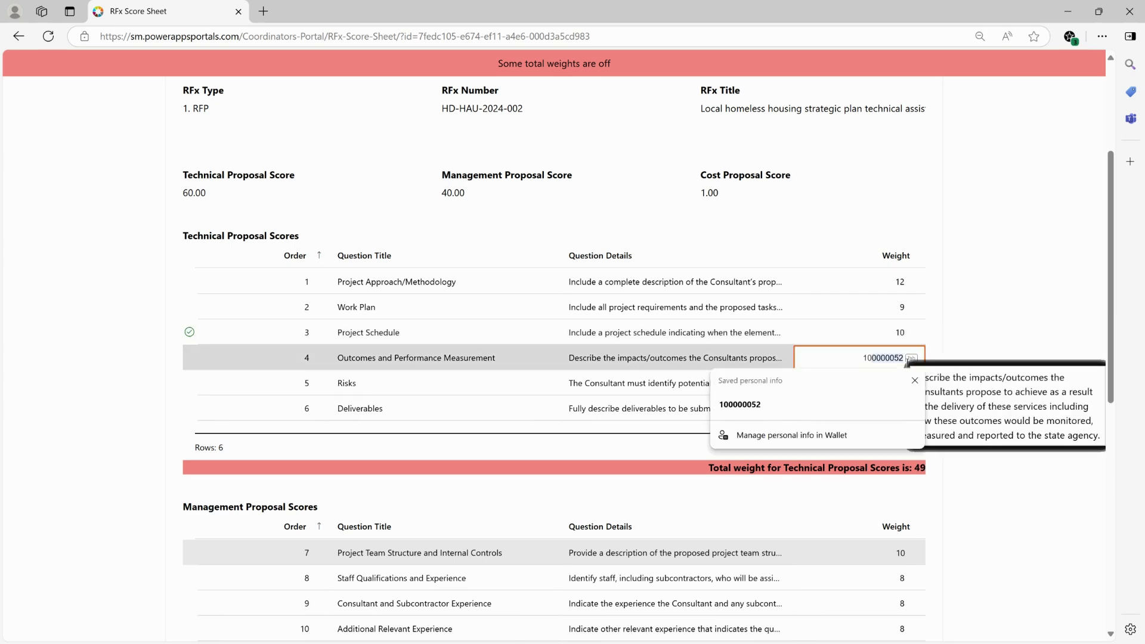
click(959, 334)
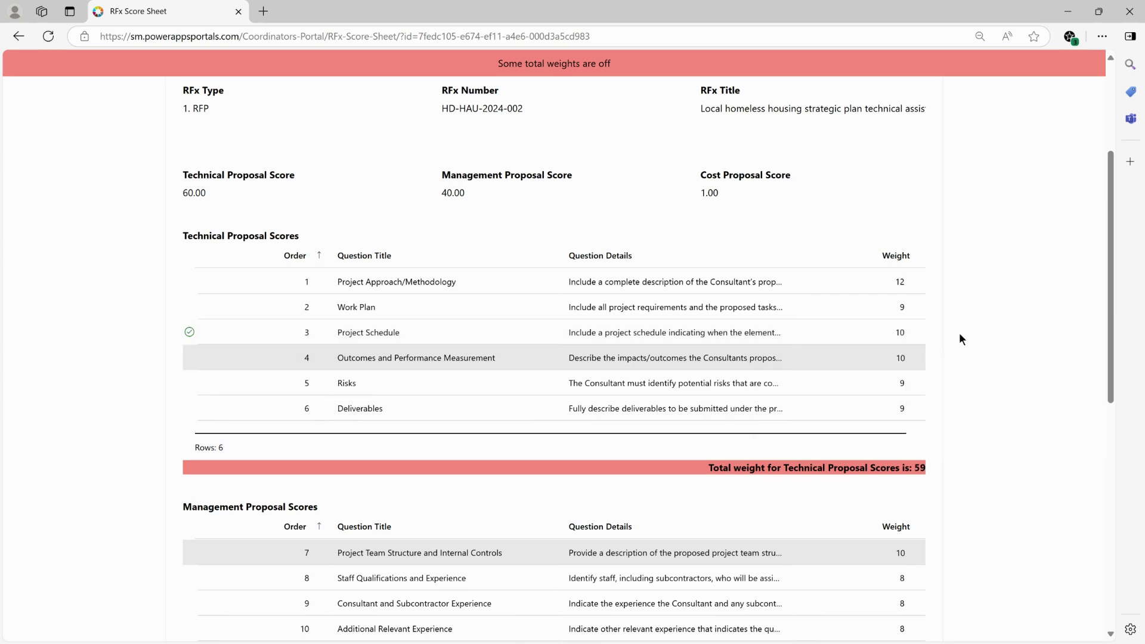
click(917, 409)
text(10)
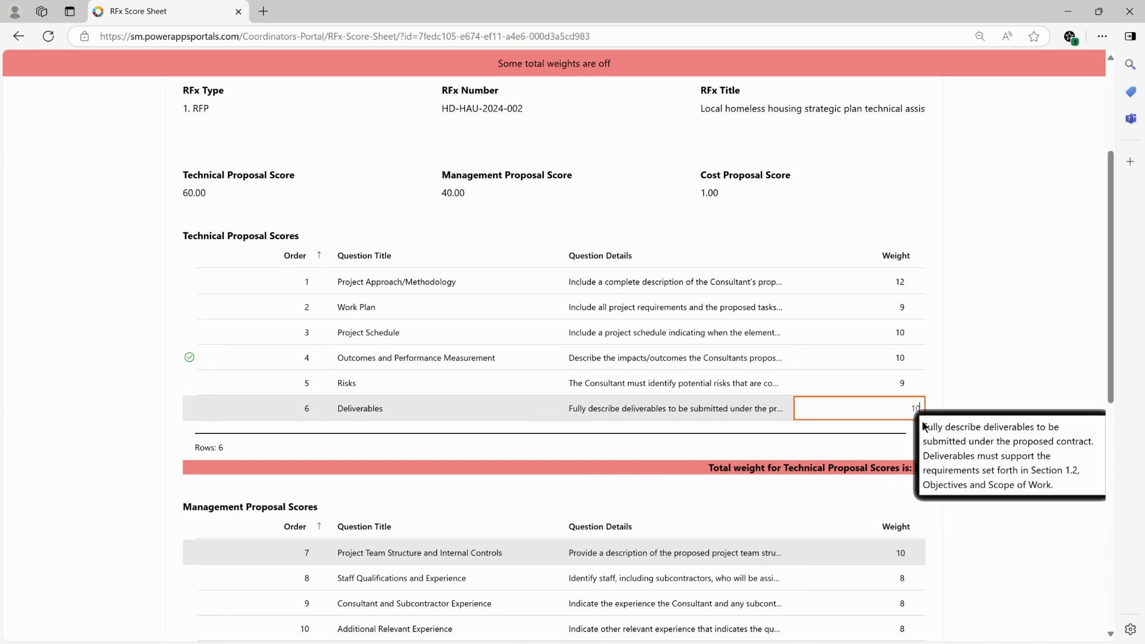
click(964, 382)
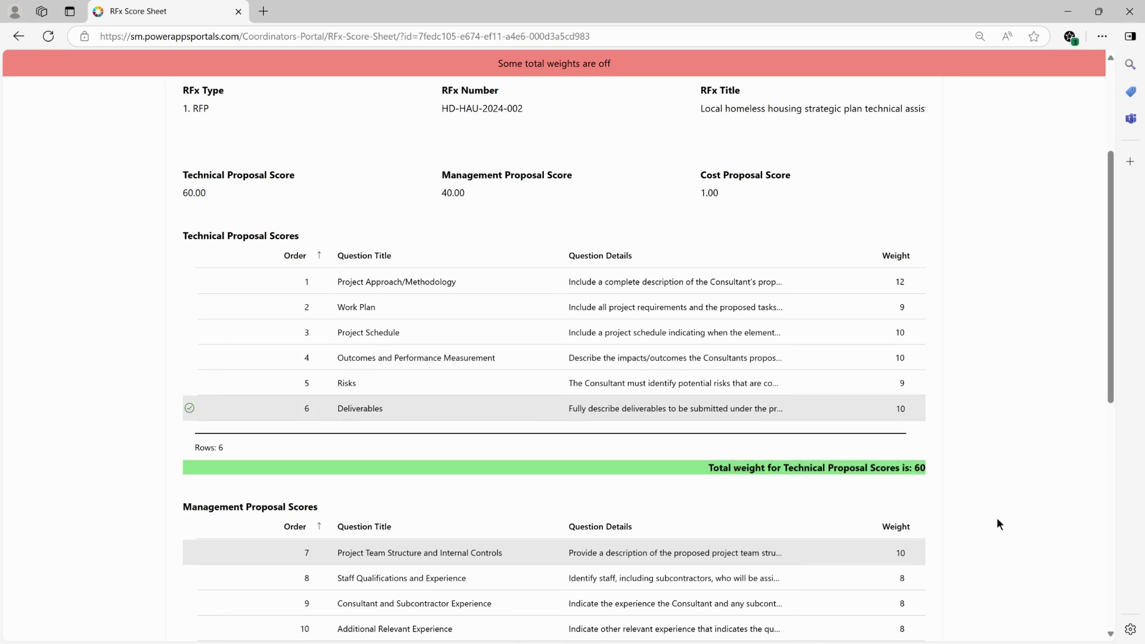
- Set the weight of Project Team Structure and Internal Controls in the Management Proposal Scores to 9
scroll(1001, 505, down, 4)
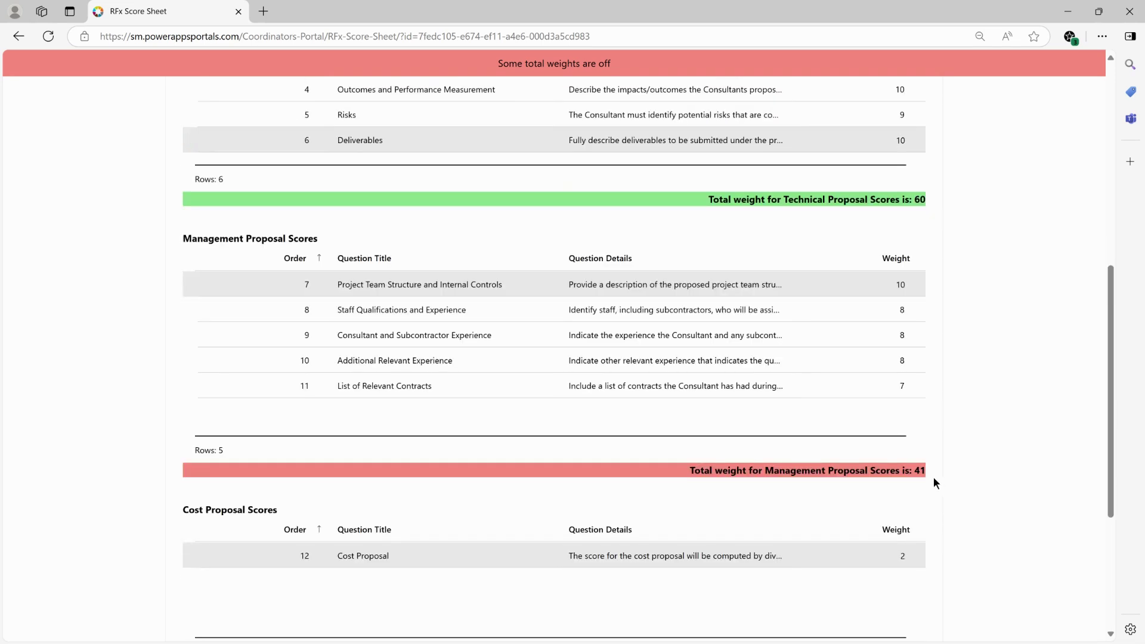
scroll(1029, 453, up, 5)
scroll(1028, 454, up, 1)
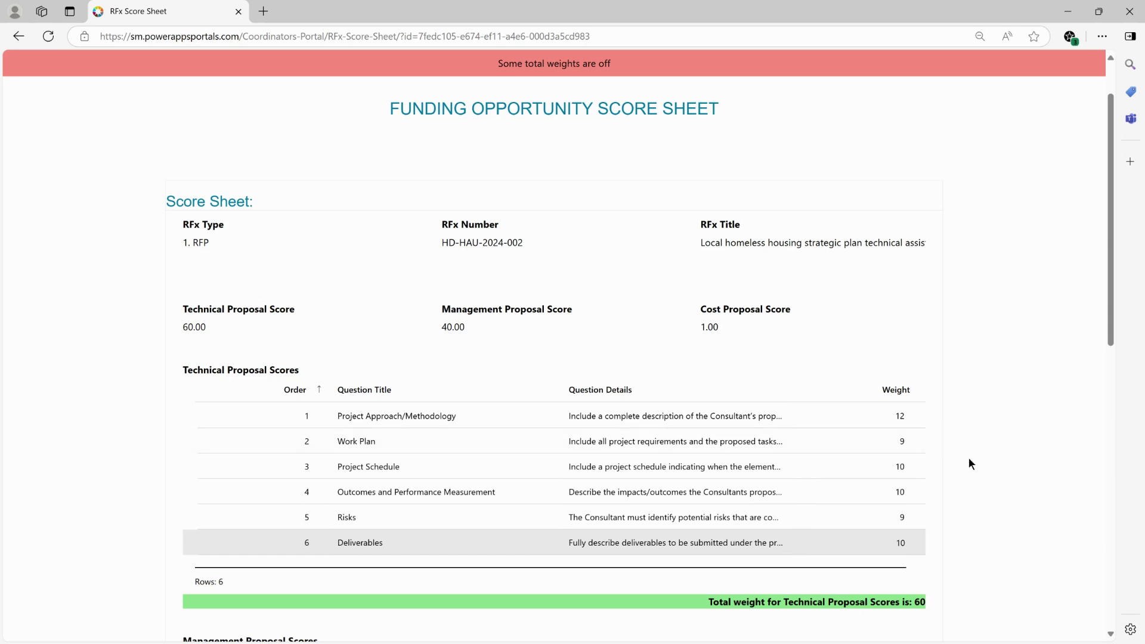
scroll(1006, 467, down, 5)
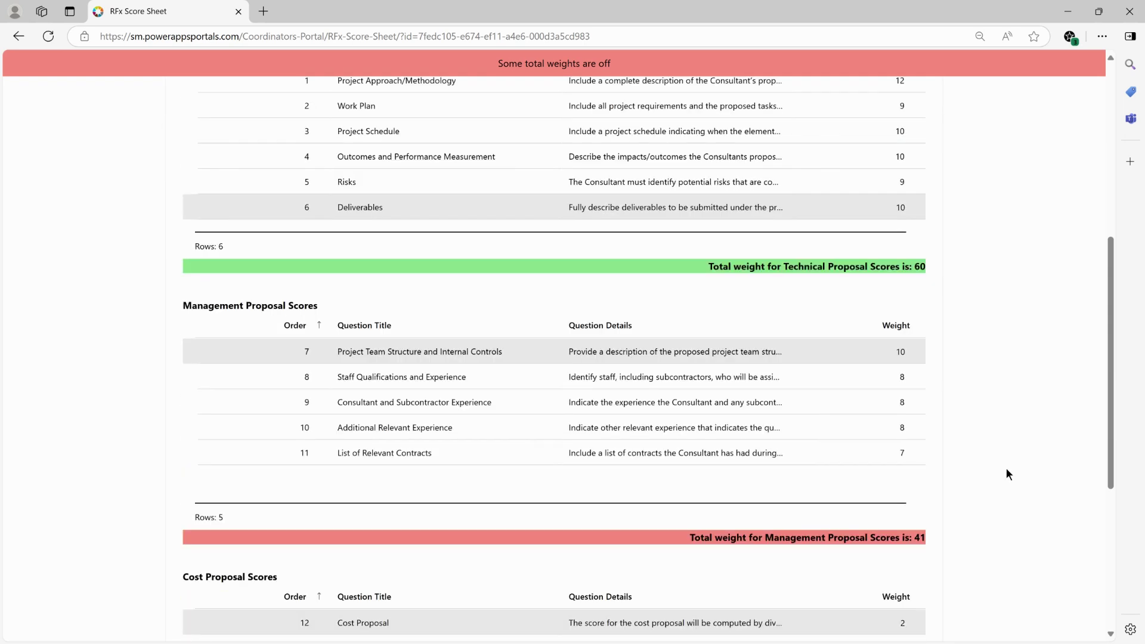
click(918, 353)
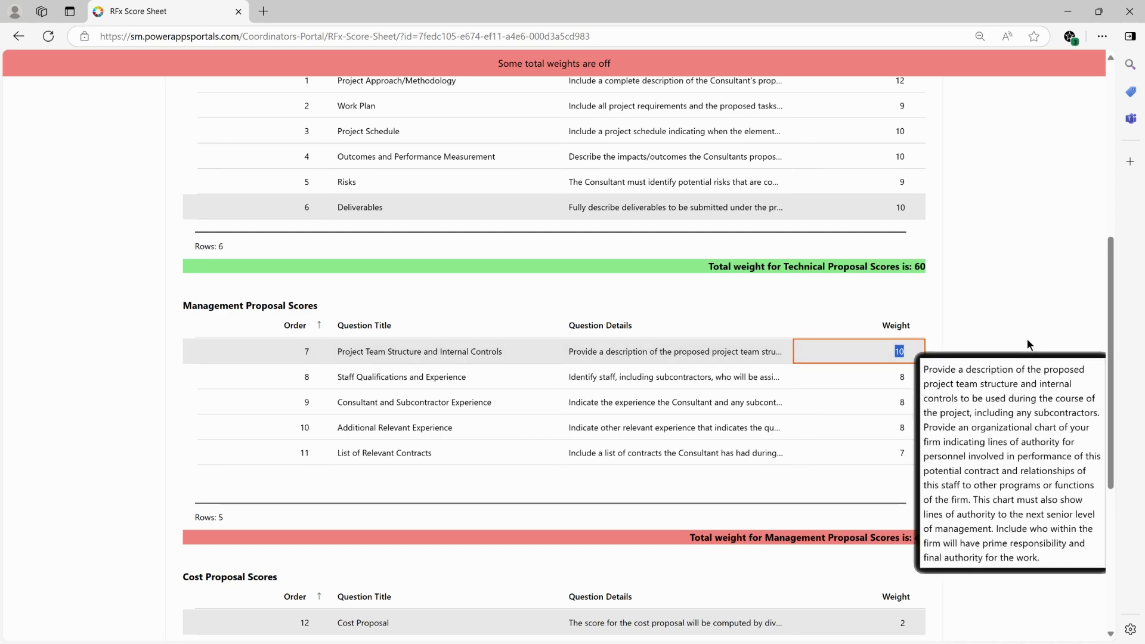
text(9)
key(Return)
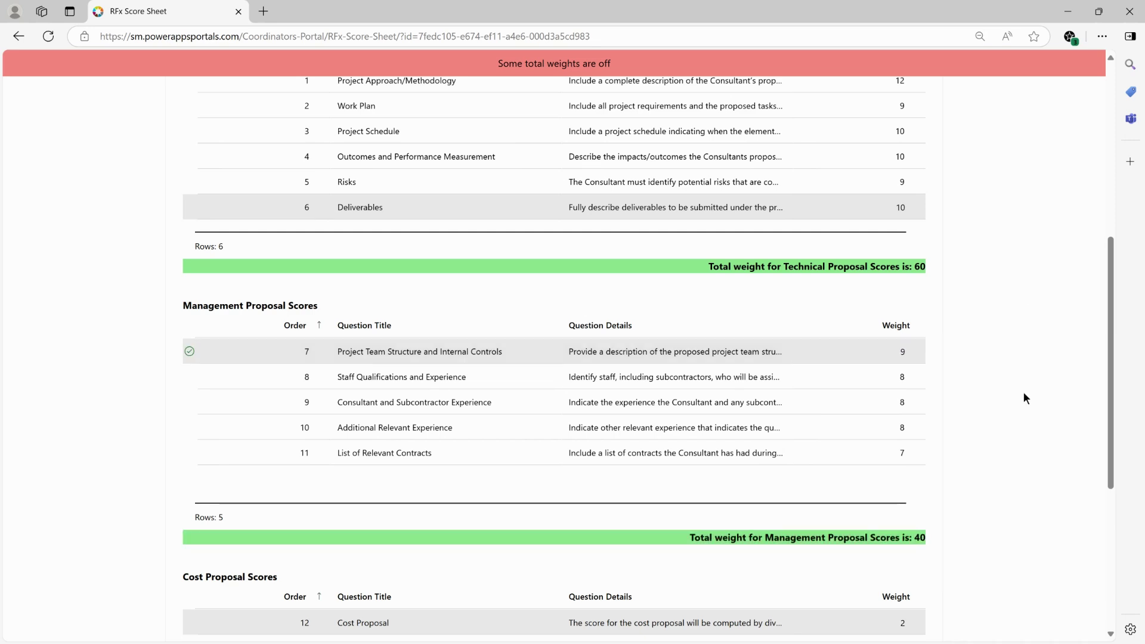
- Set the Cost Proposal question's weight to 1 and check all section totals against the proposal scores in the score sheet header
scroll(1010, 406, down, 1)
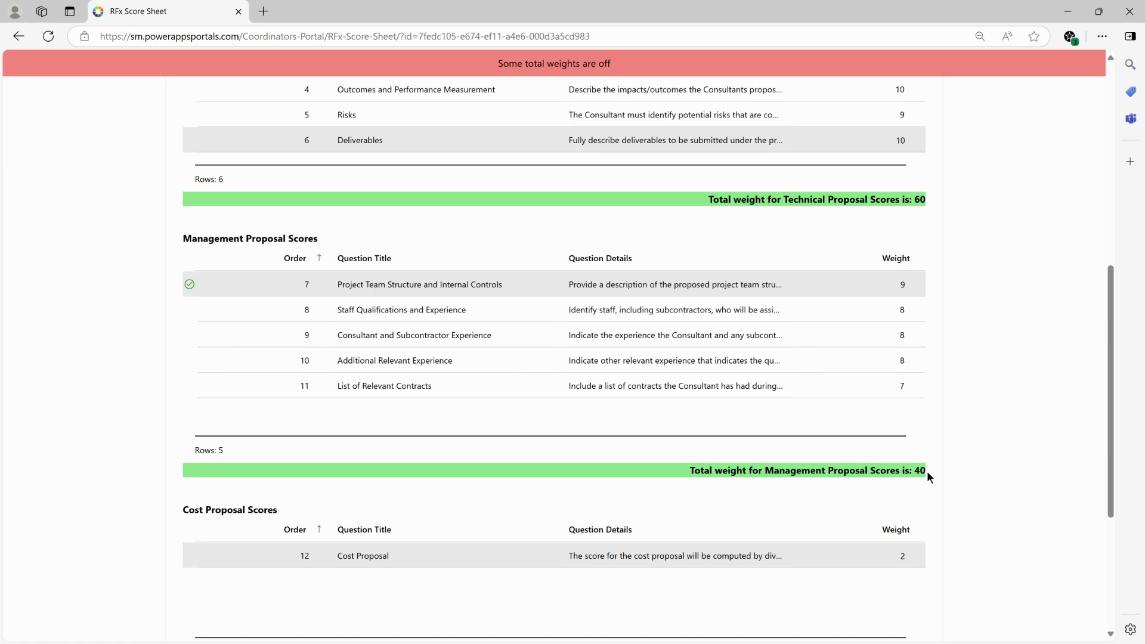
scroll(995, 482, down, 2)
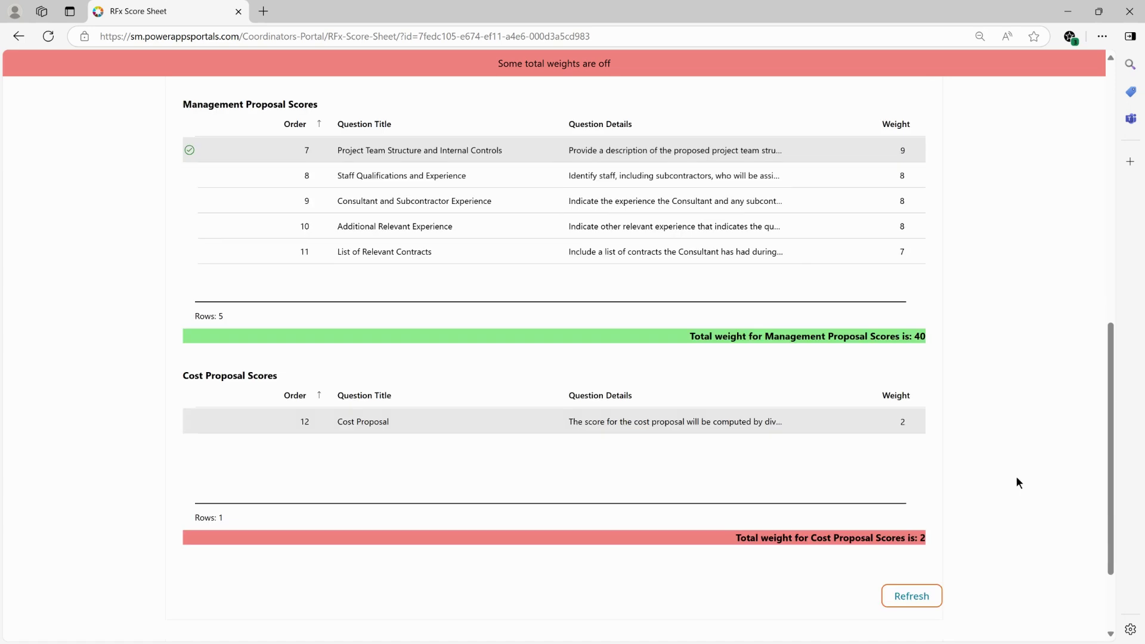
scroll(1028, 370, up, 8)
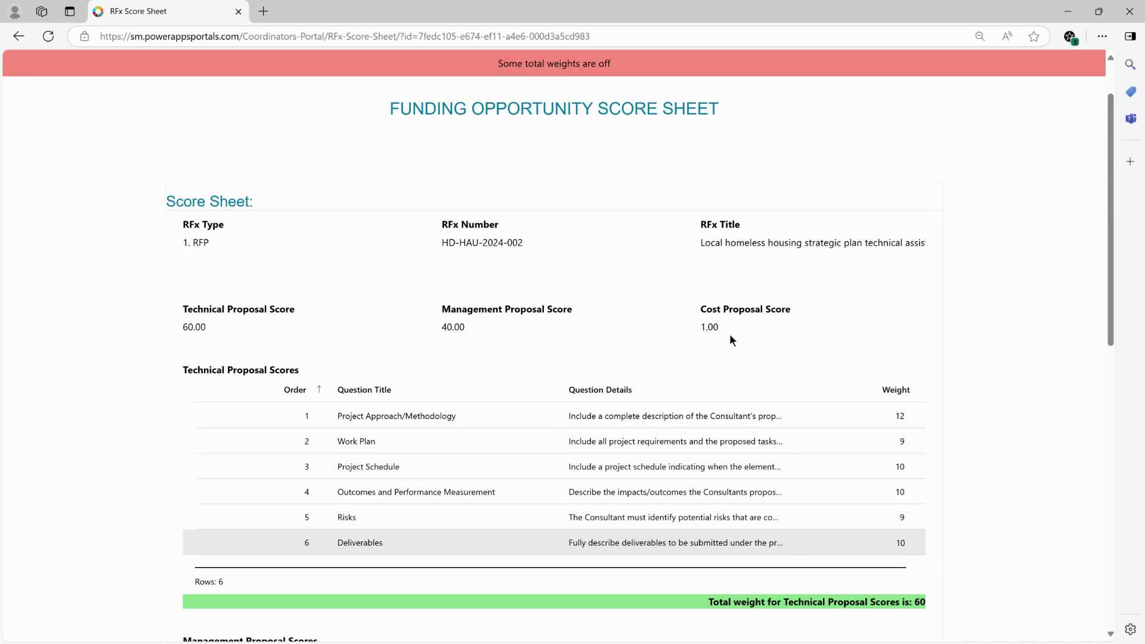
scroll(992, 356, down, 4)
scroll(1005, 359, down, 3)
click(914, 496)
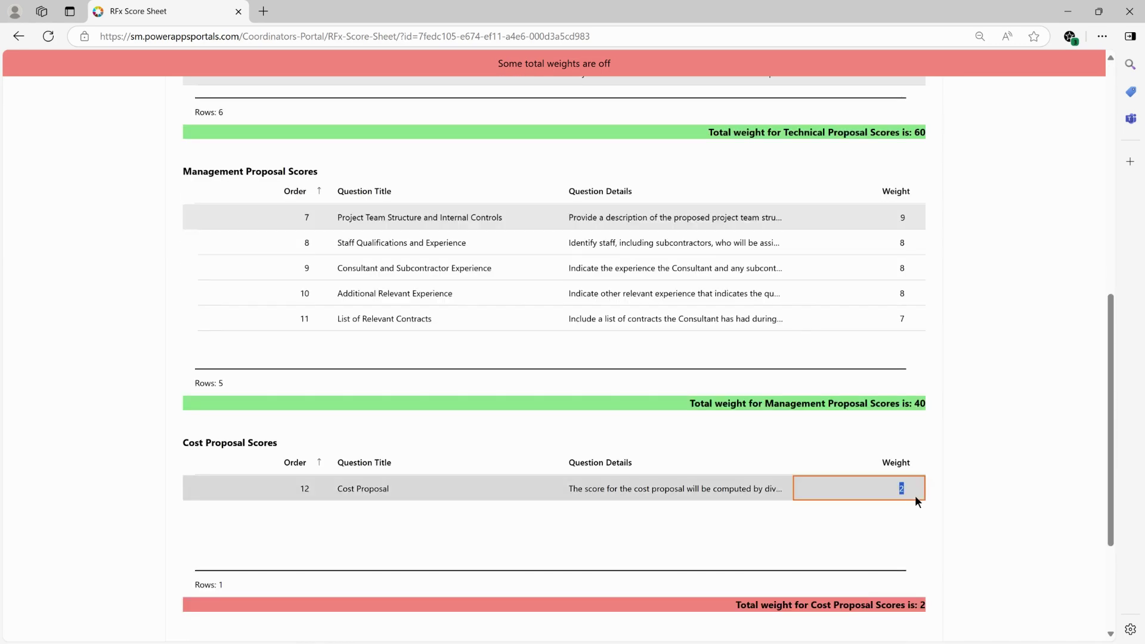
text(1)
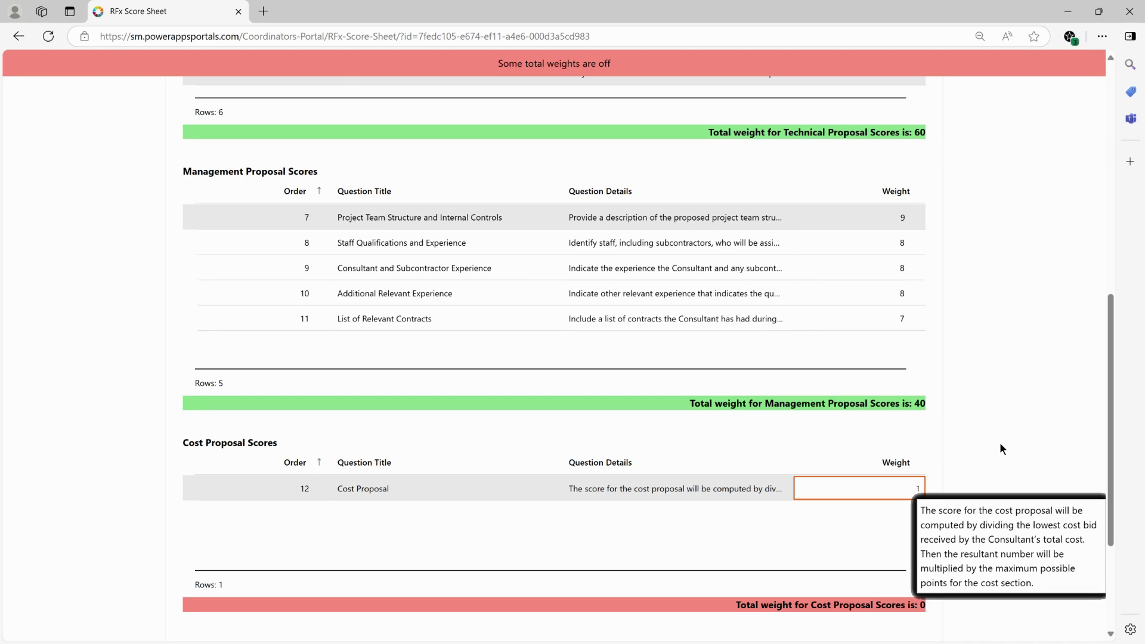
click(1000, 444)
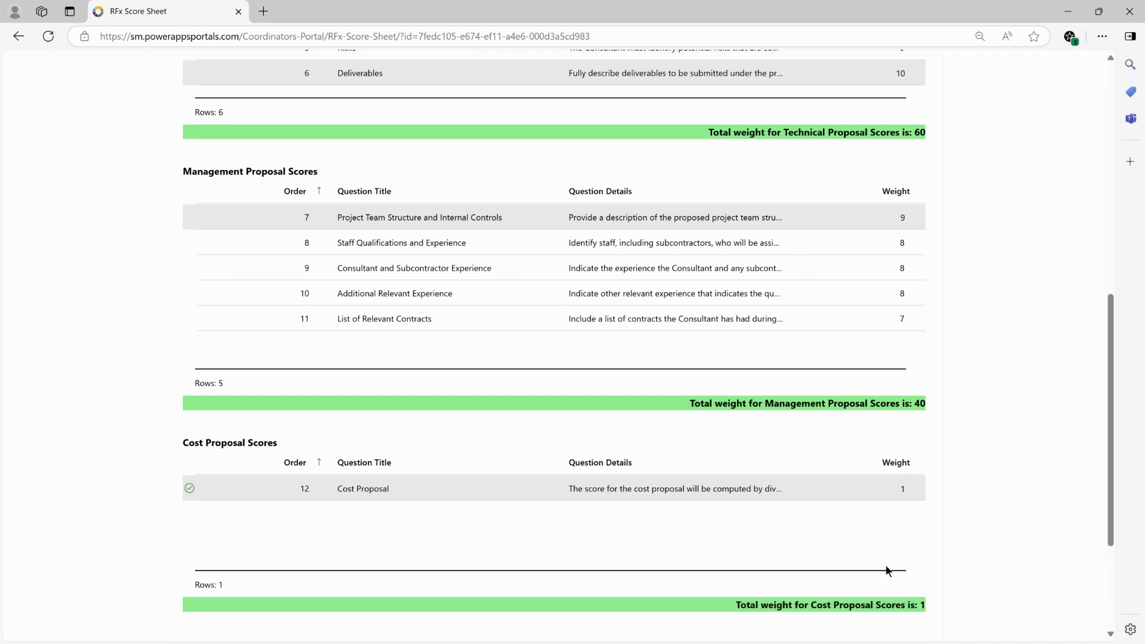
scroll(1009, 491, up, 8)
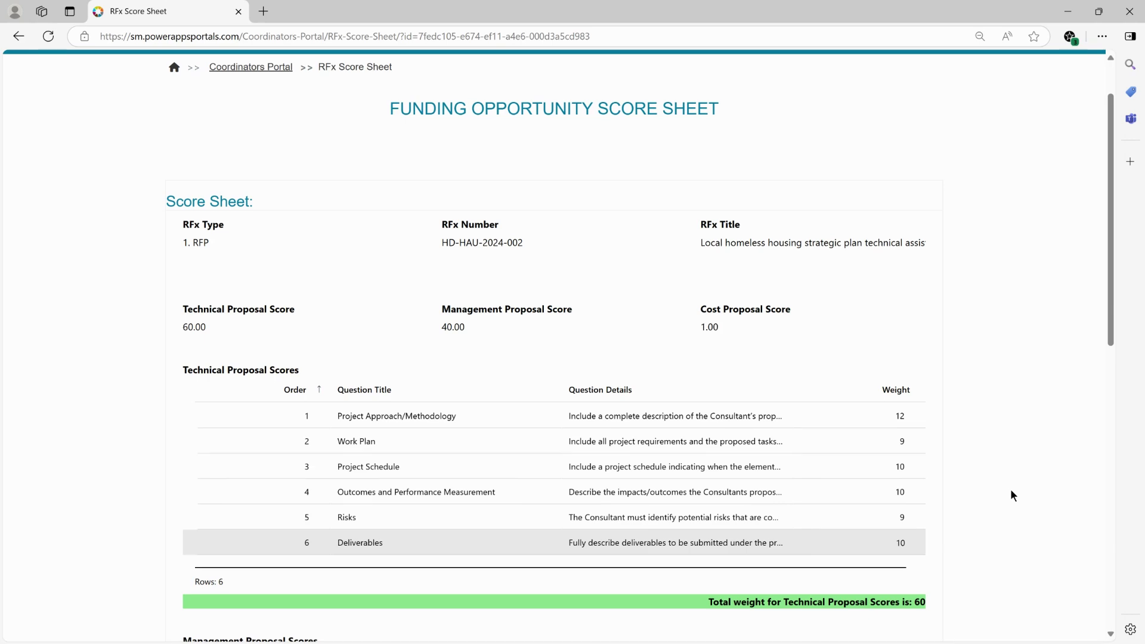
scroll(1012, 495, down, 9)
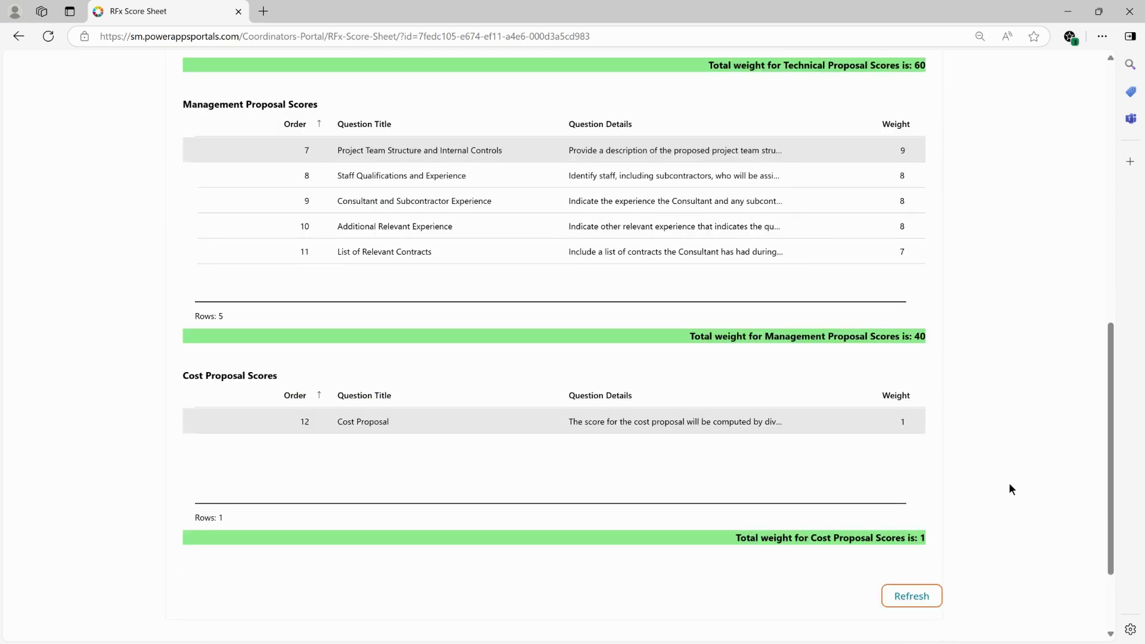
scroll(1010, 485, up, 8)
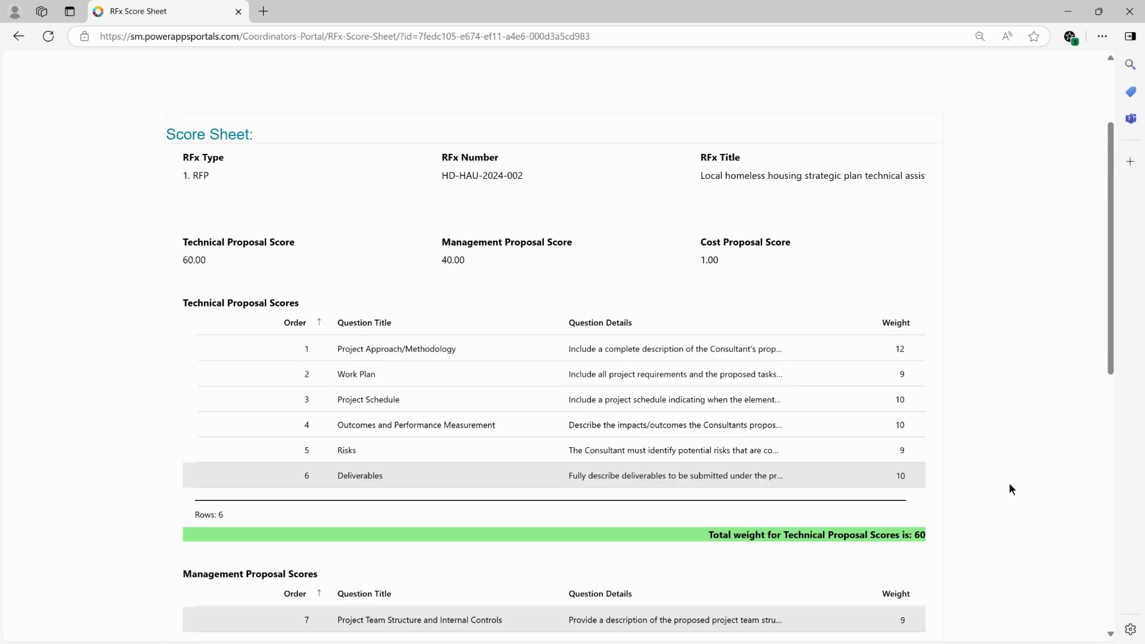
scroll(1010, 488, up, 2)
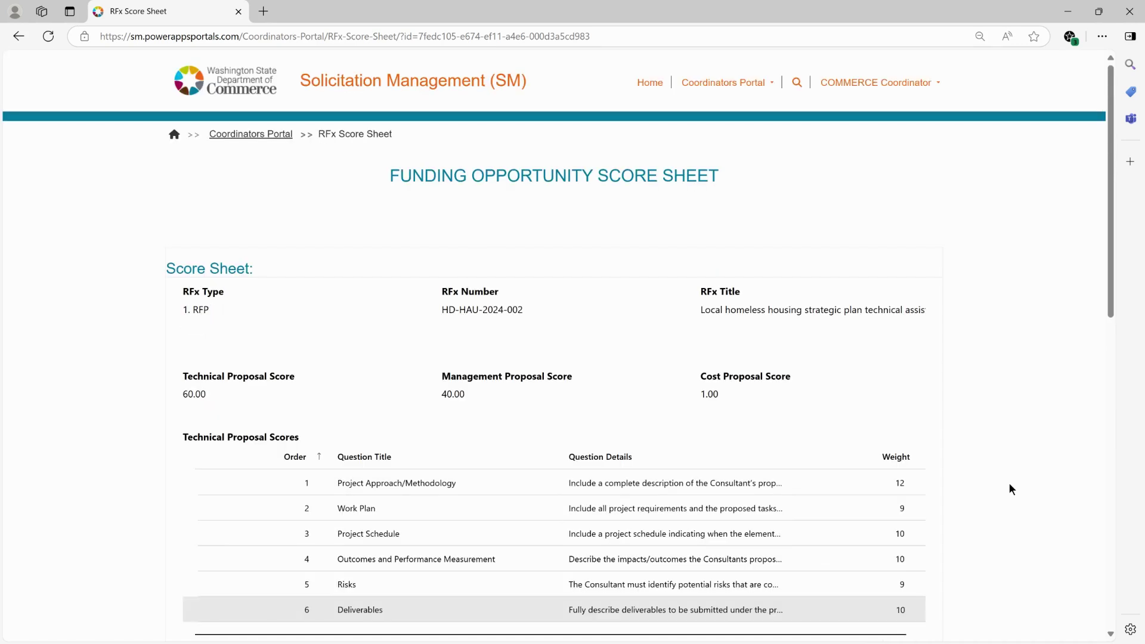